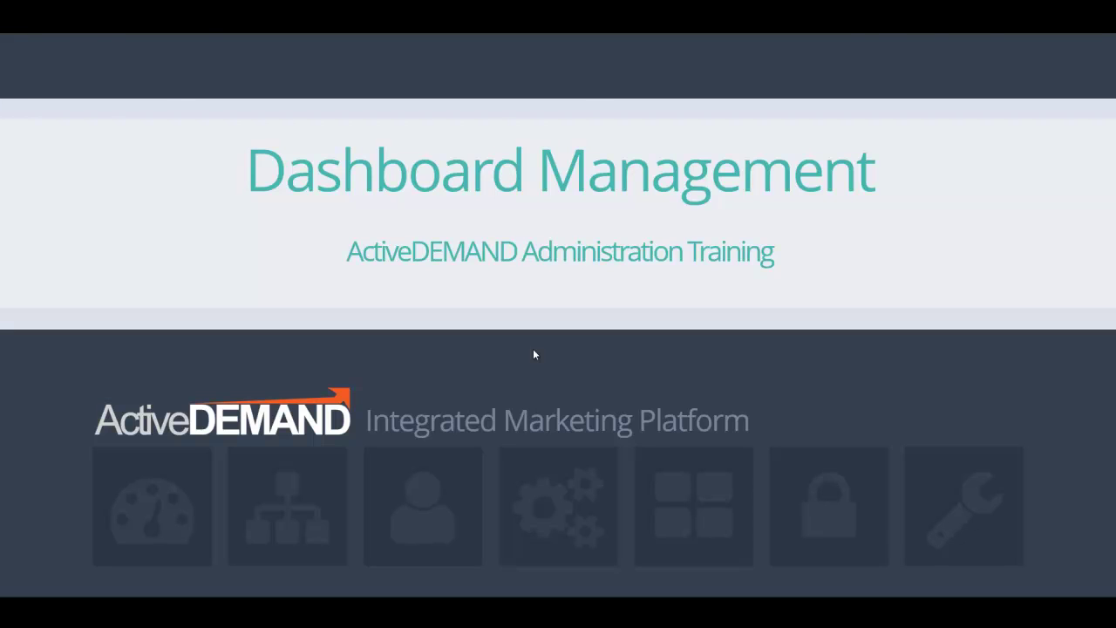
key(Right)
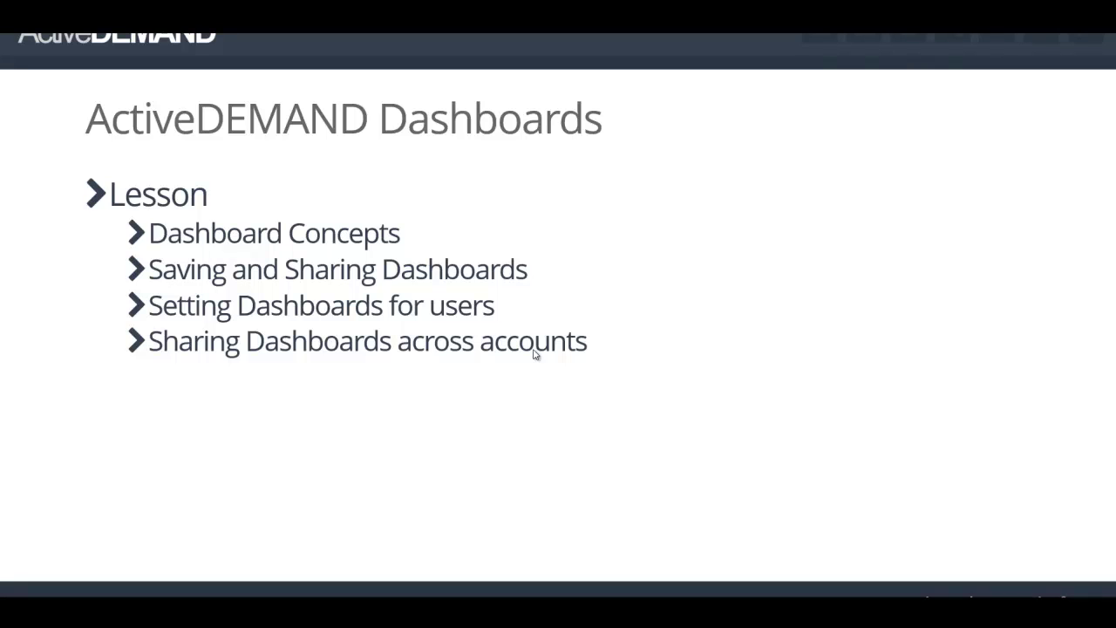
click(534, 352)
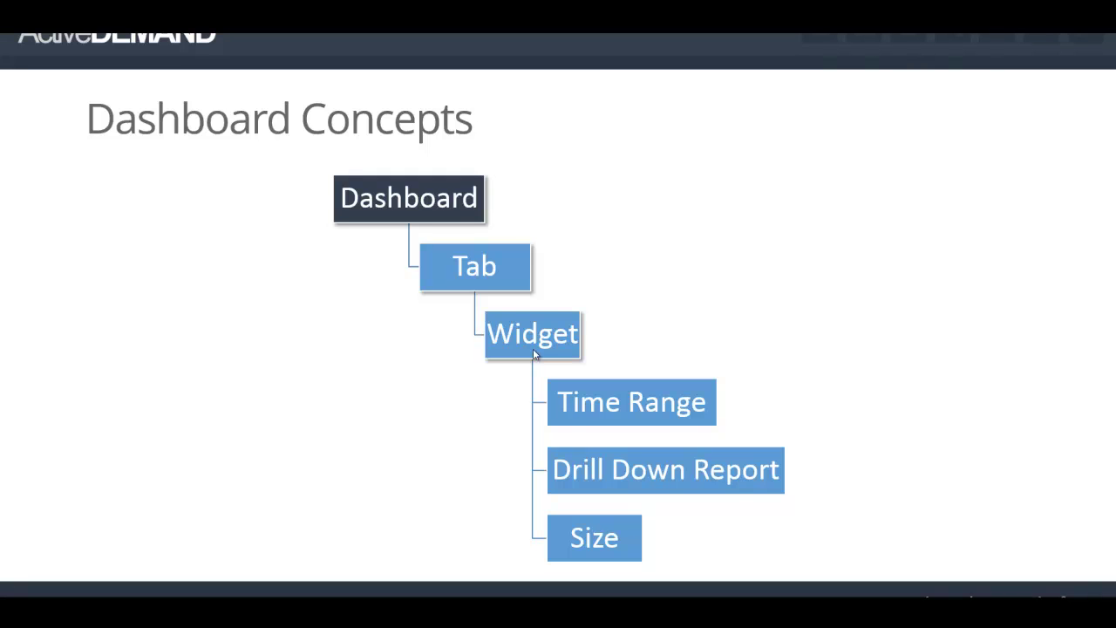
key(Right)
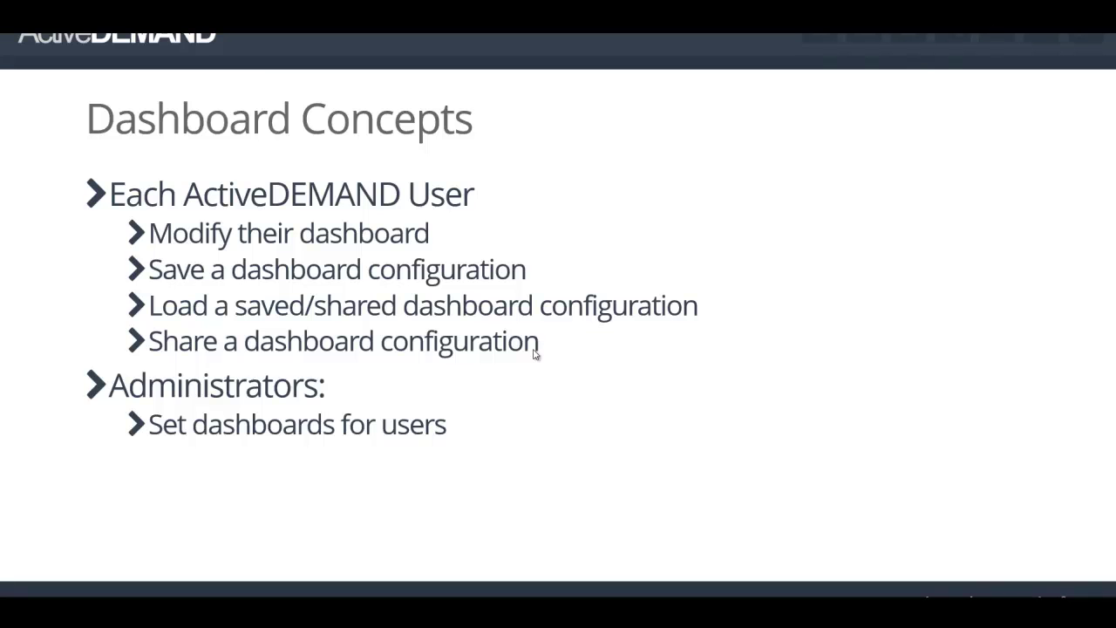
click(535, 352)
click(534, 350)
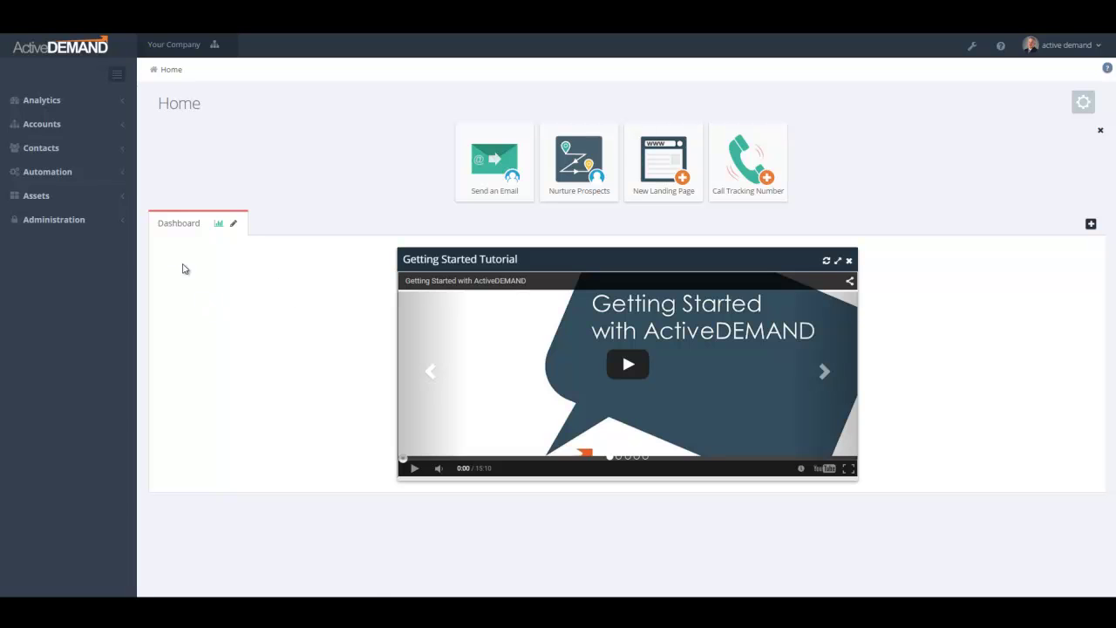
Collapse the side navigation and add a new tab to the dashboard, opening it to show its empty content.
click(116, 77)
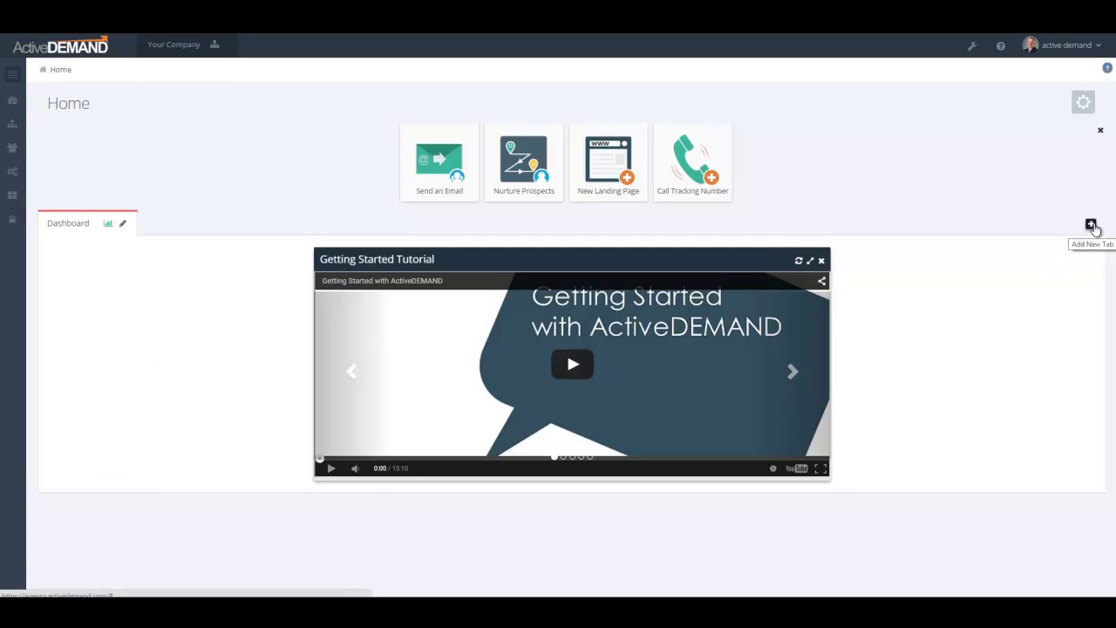
click(1091, 225)
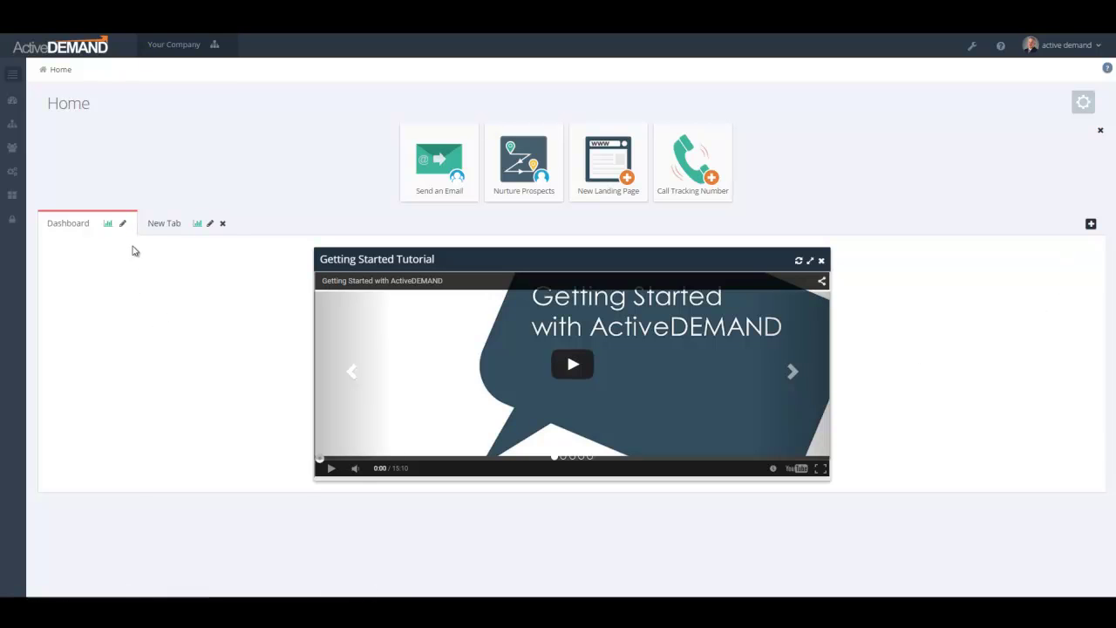
click(168, 225)
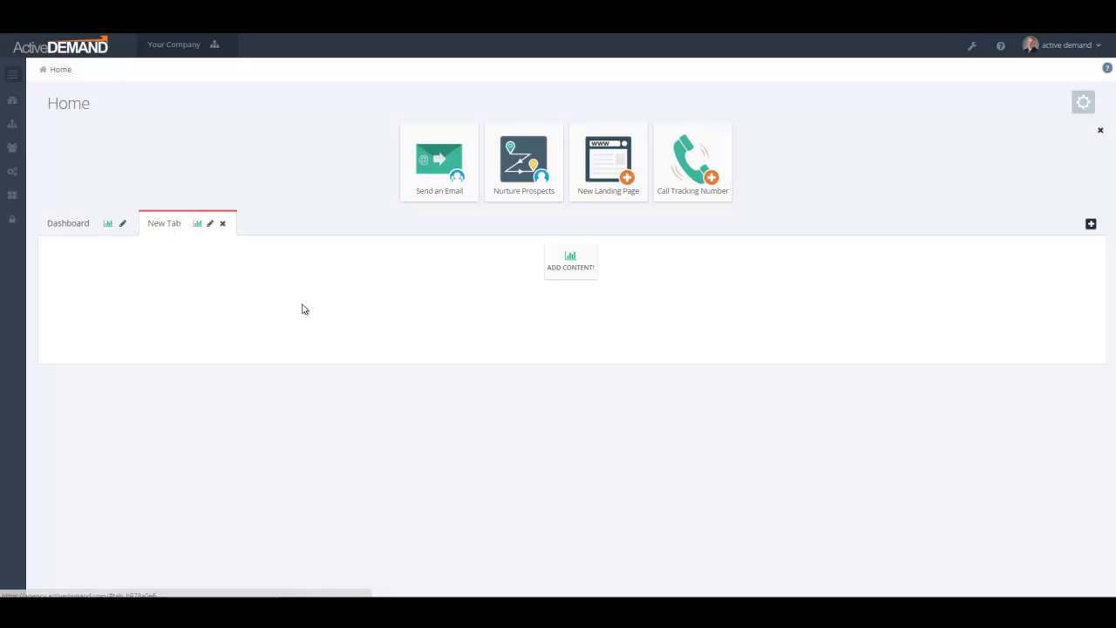
Add the Map widget to the Dashboard tab from the widget selection.
click(64, 222)
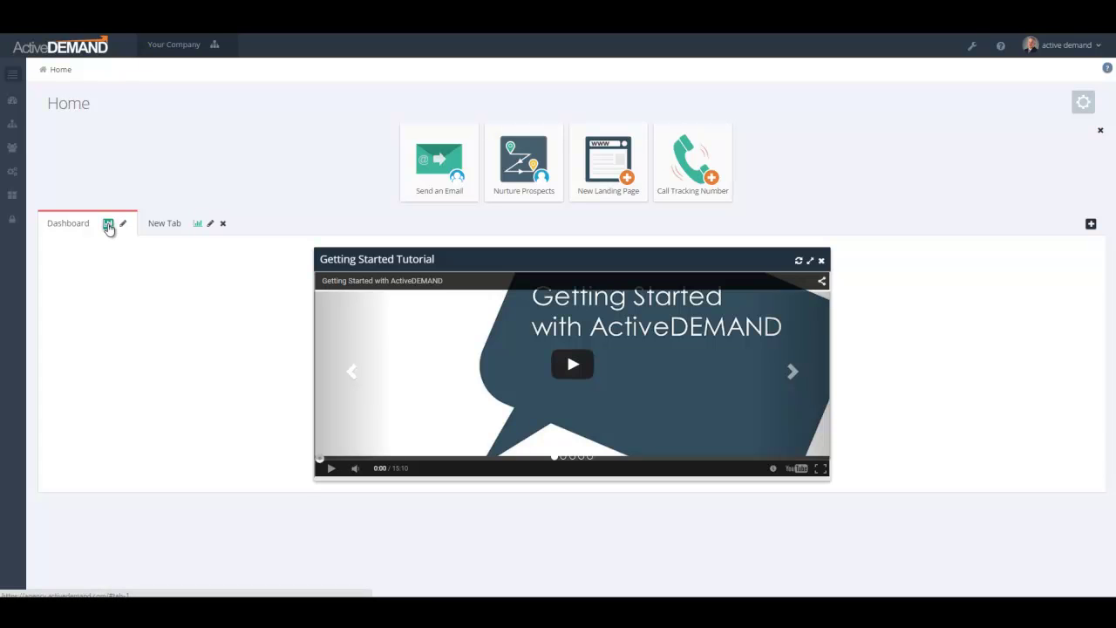
click(108, 226)
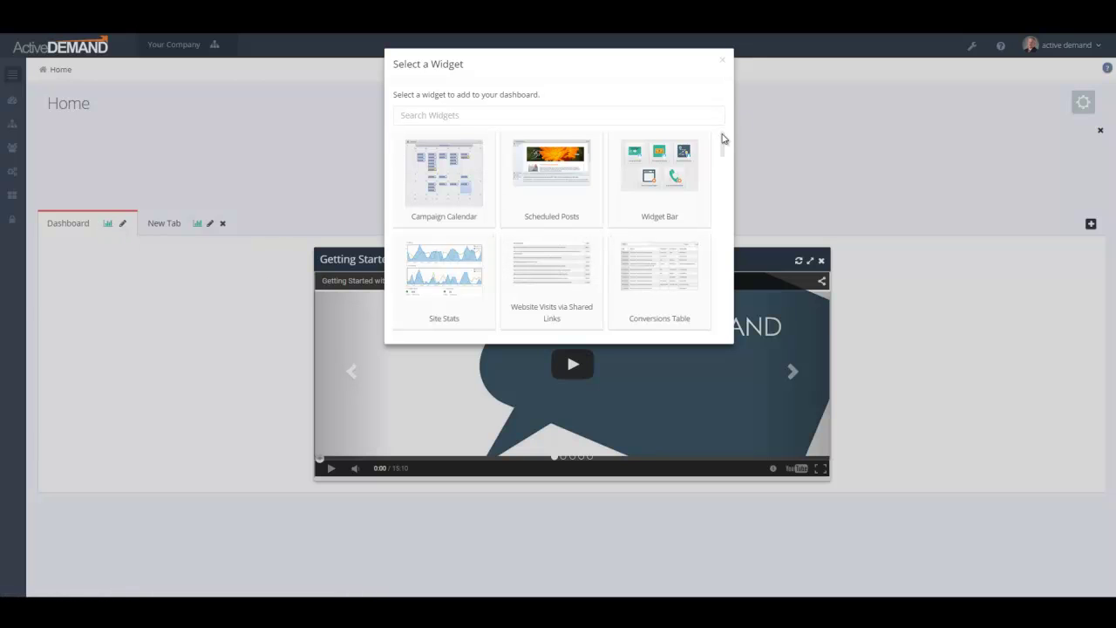
drag(723, 144, 722, 171)
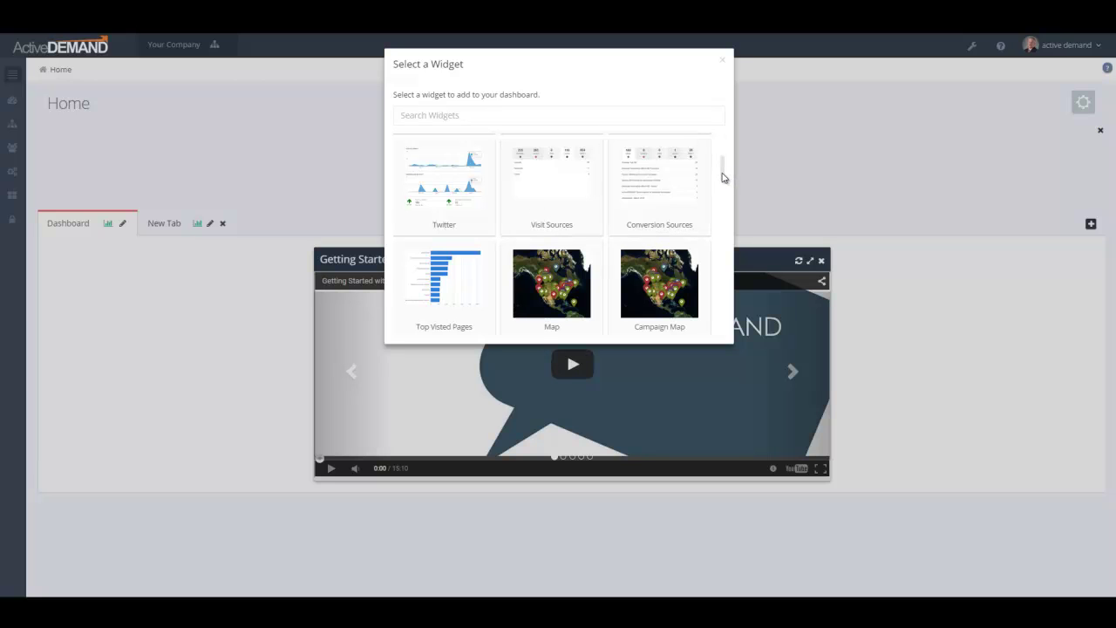
drag(724, 175, 722, 197)
scroll(655, 147, up, 1)
click(535, 179)
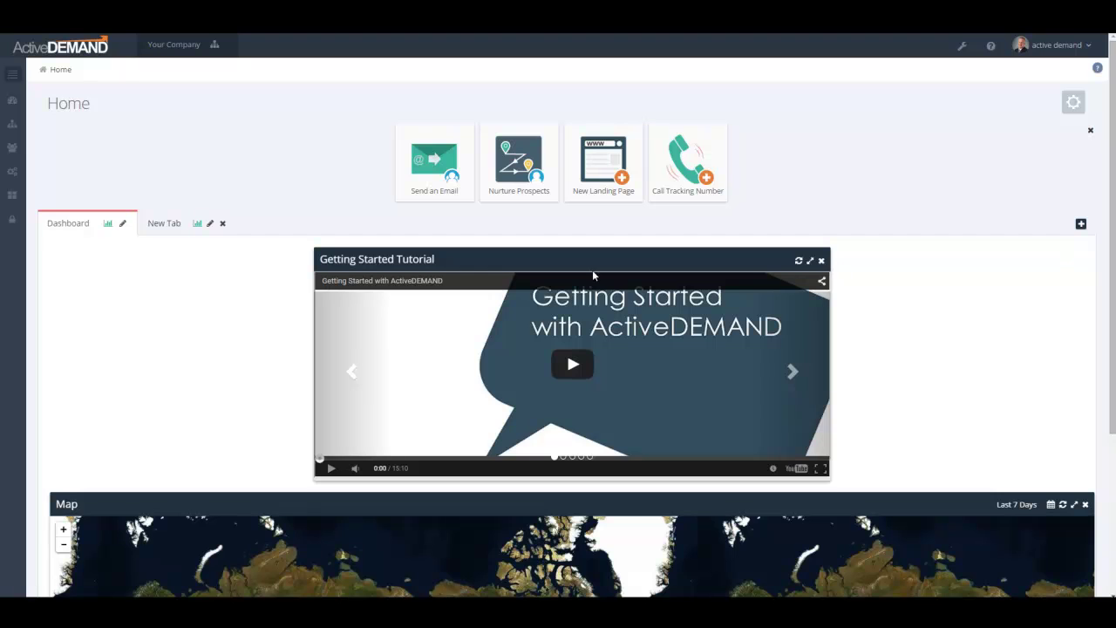
Try rearranging the widgets on the Dashboard tab and shrink the Map widget to a little over half the dashboard's width.
drag(592, 259, 532, 293)
scroll(982, 324, down, 4)
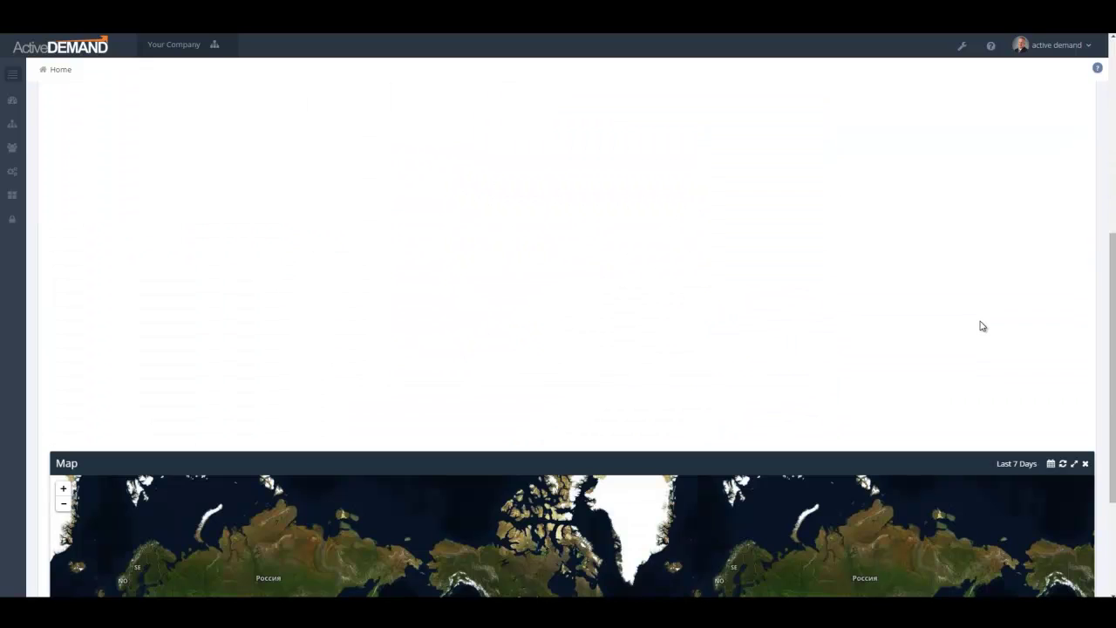
drag(827, 471, 895, 200)
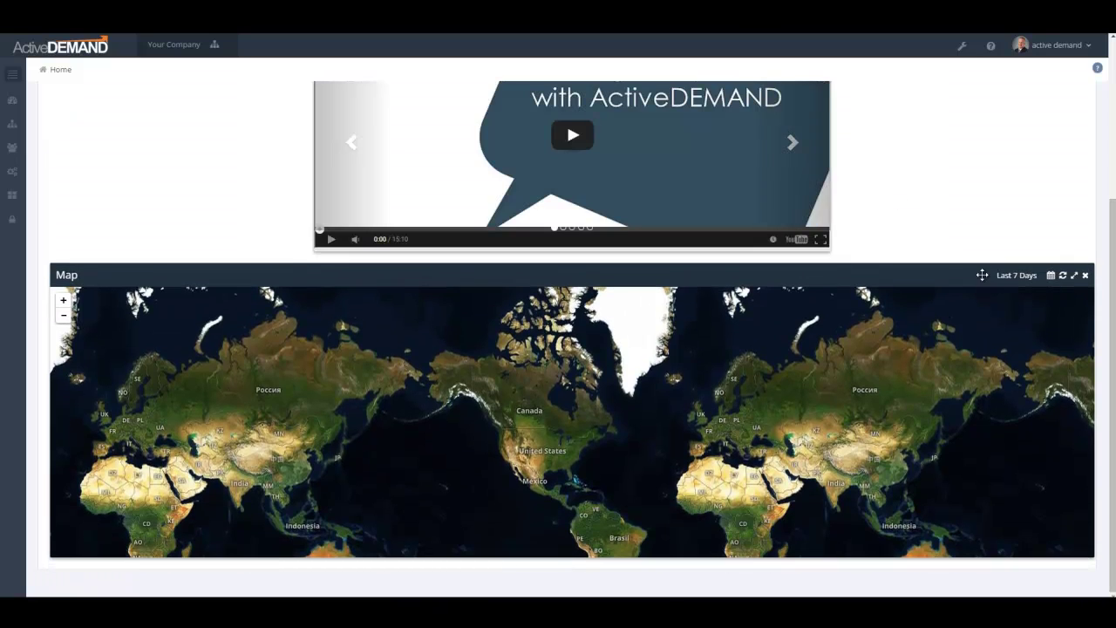
drag(1092, 556, 654, 532)
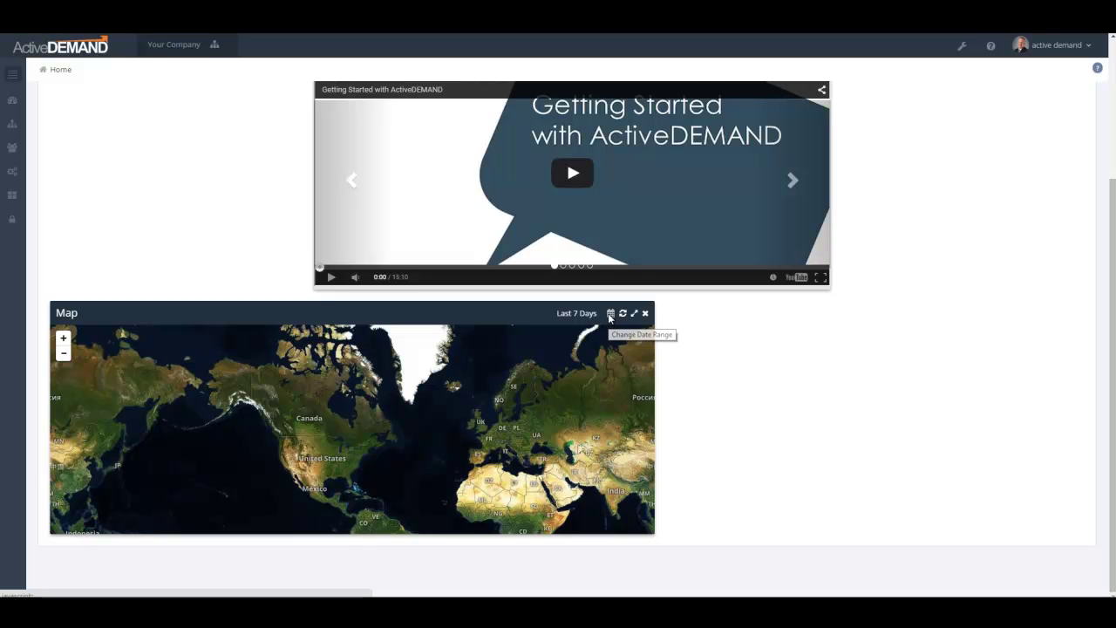
Check the Map widget's date range options and full-screen view, and remove the widget from the Dashboard tab.
click(610, 315)
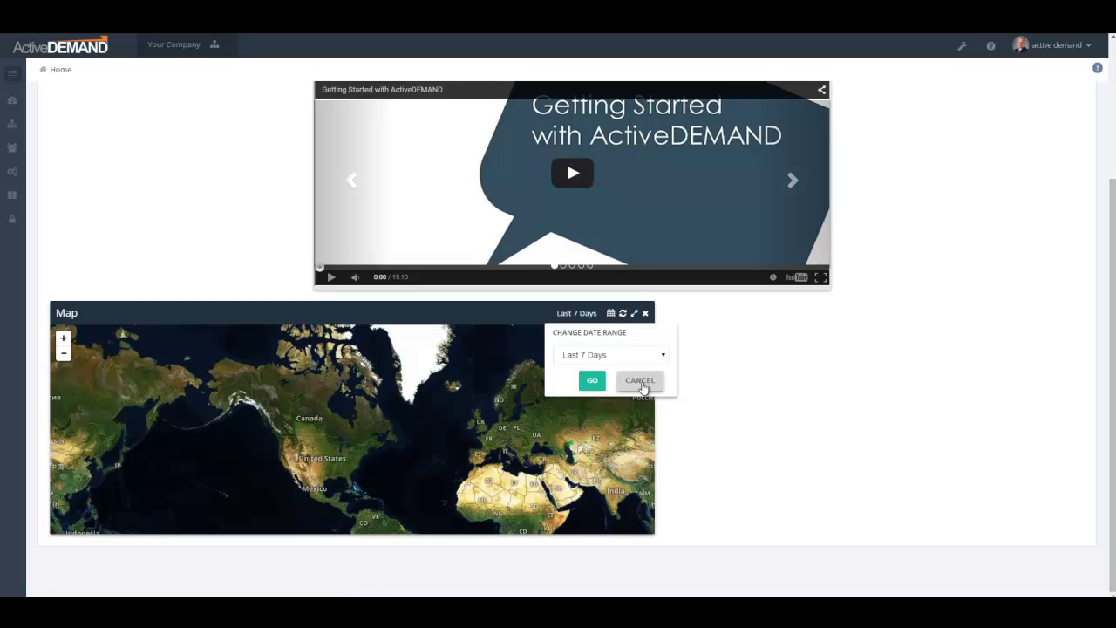
click(641, 384)
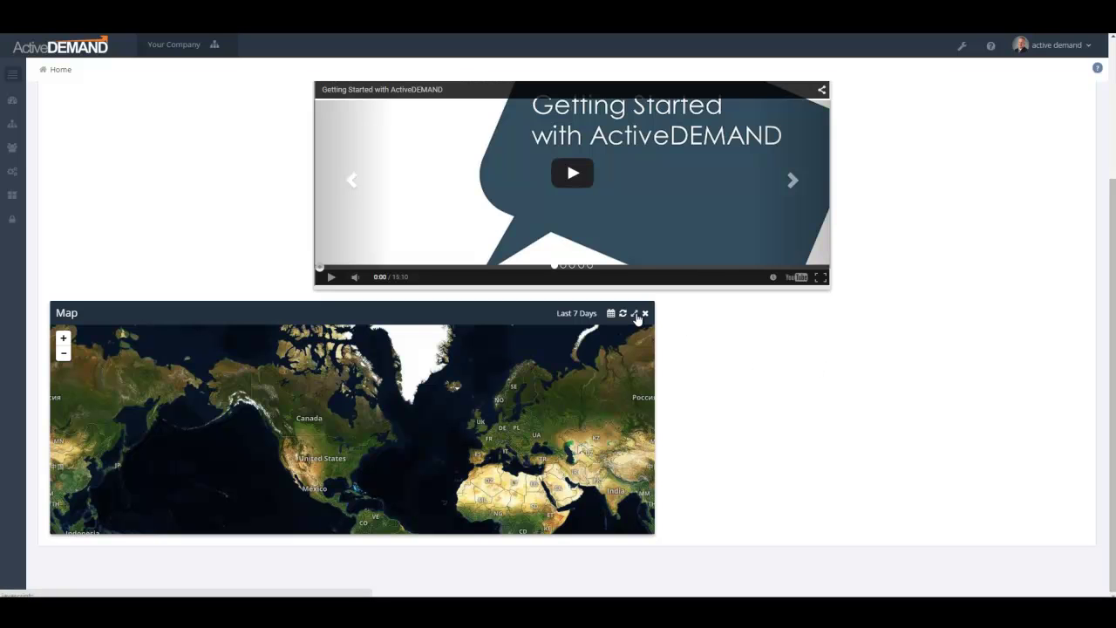
click(635, 314)
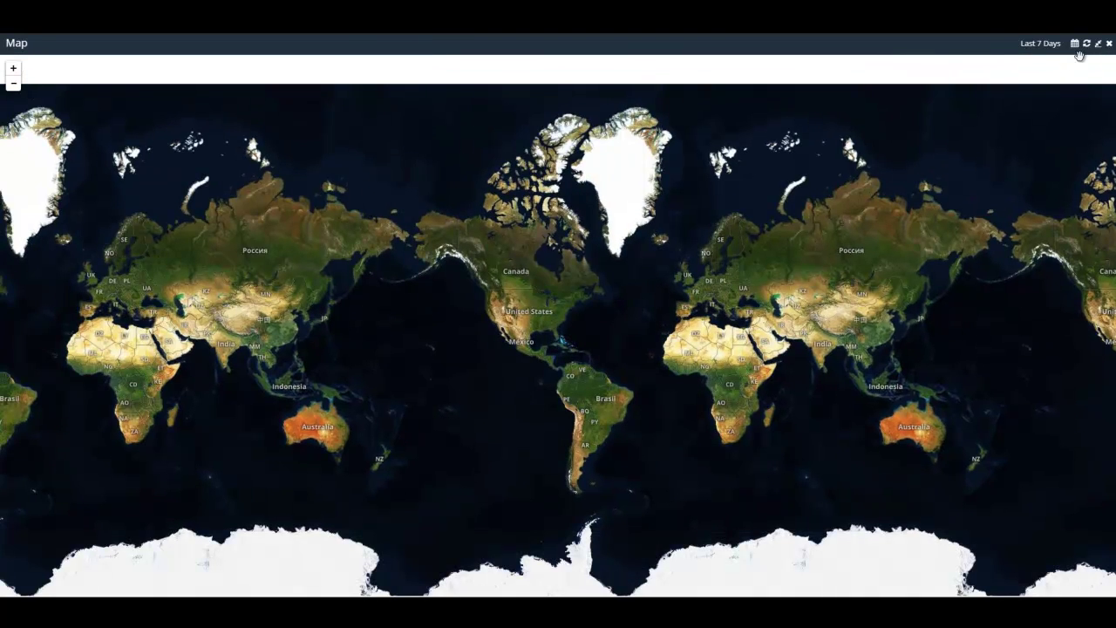
click(1098, 43)
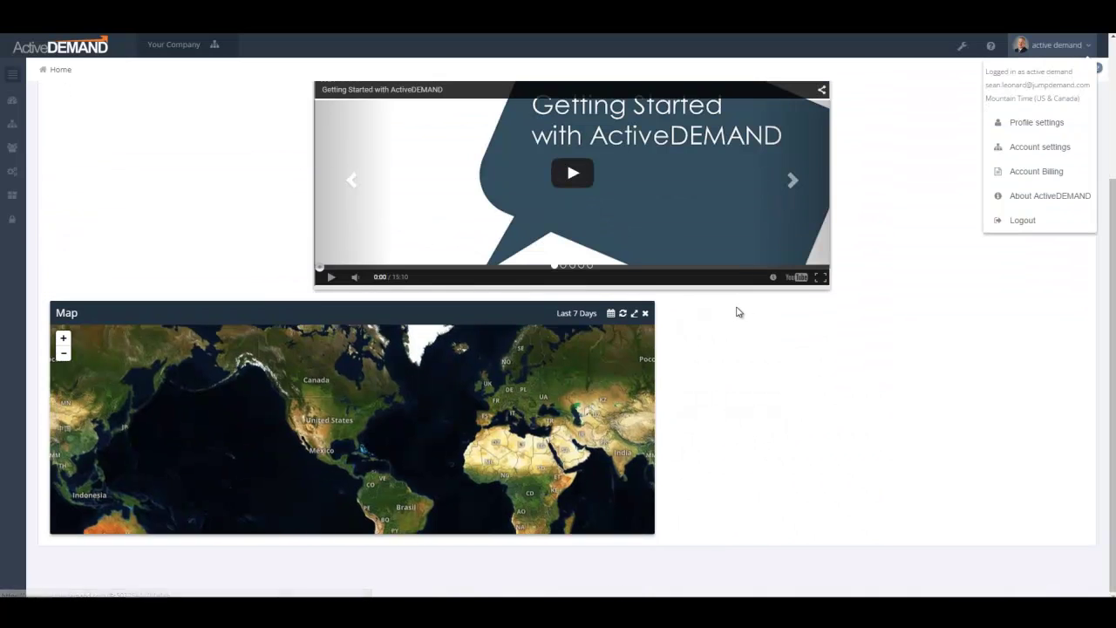
click(645, 313)
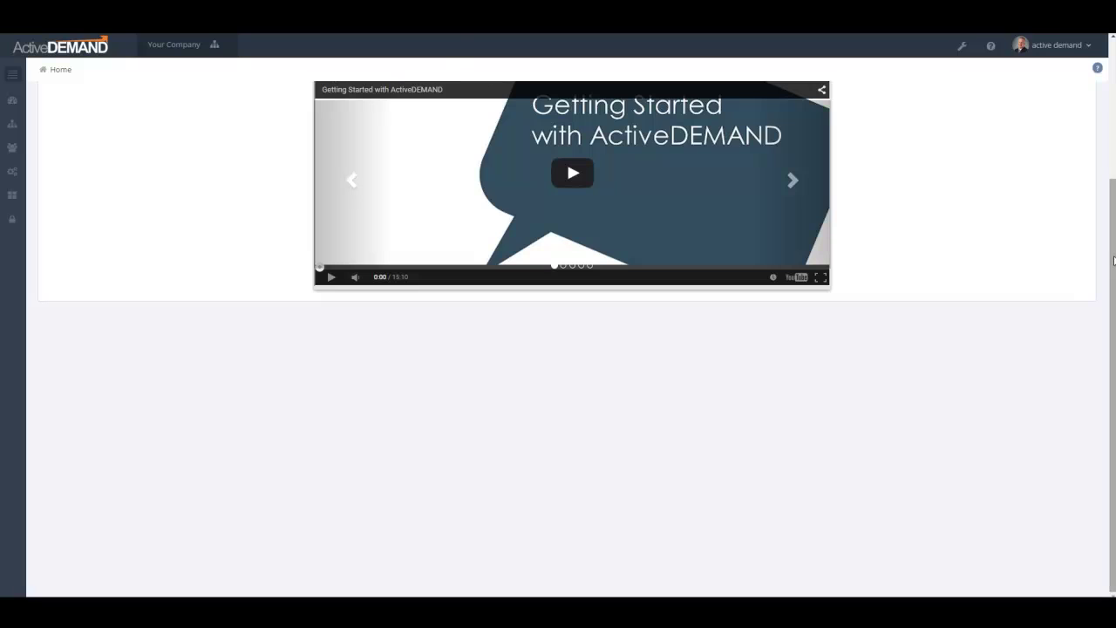
Add the Visit Sources chart widget to the empty New Tab.
scroll(1113, 260, up, 3)
click(164, 223)
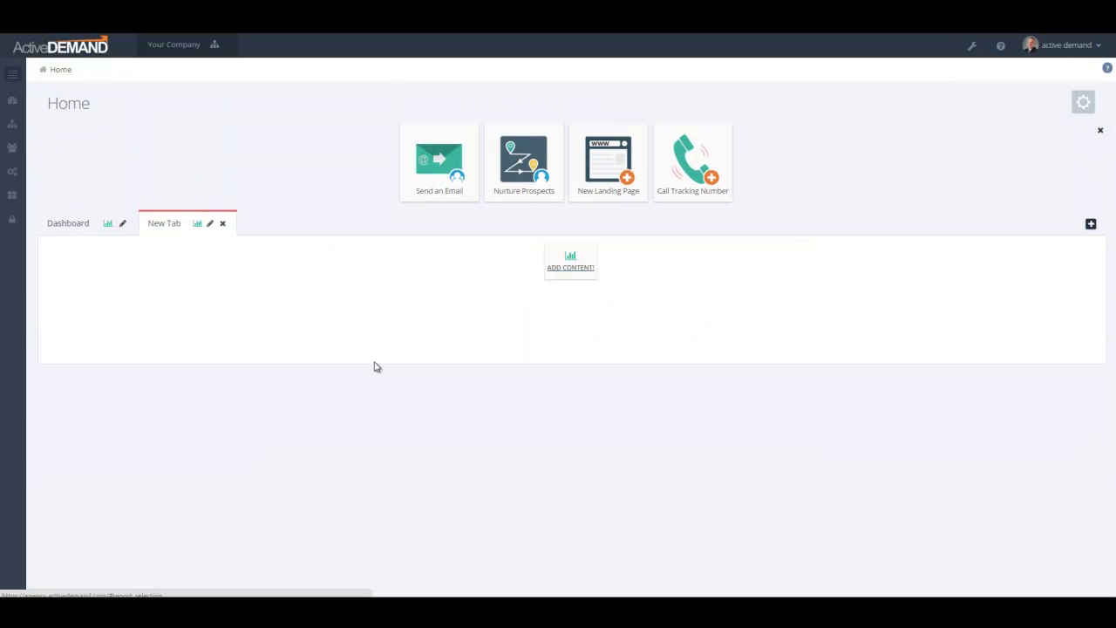
click(570, 266)
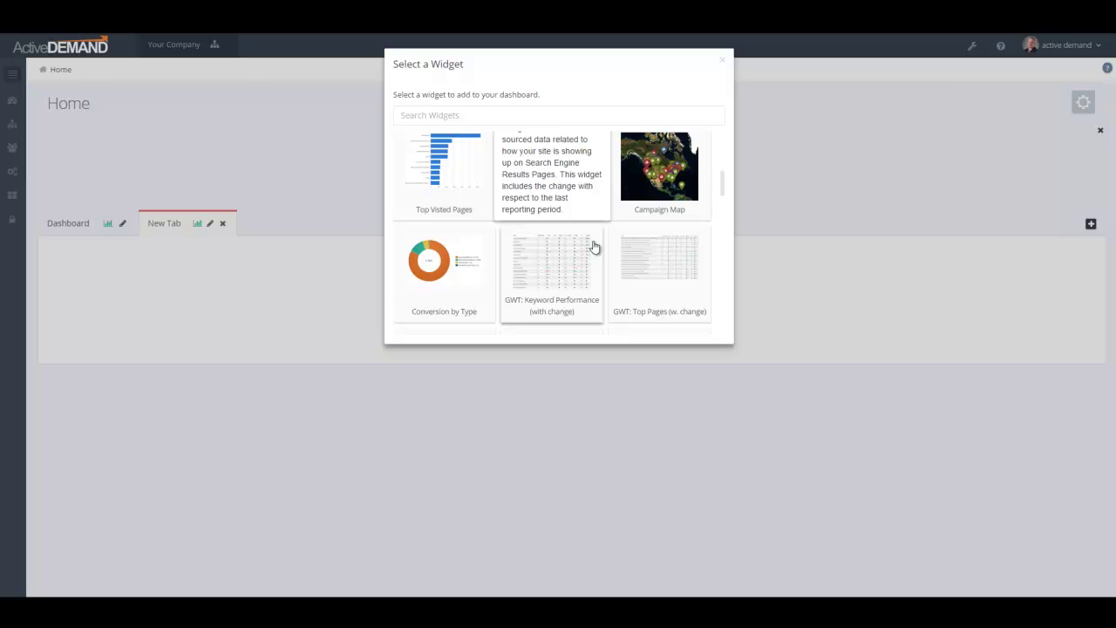
scroll(586, 250, down, 5)
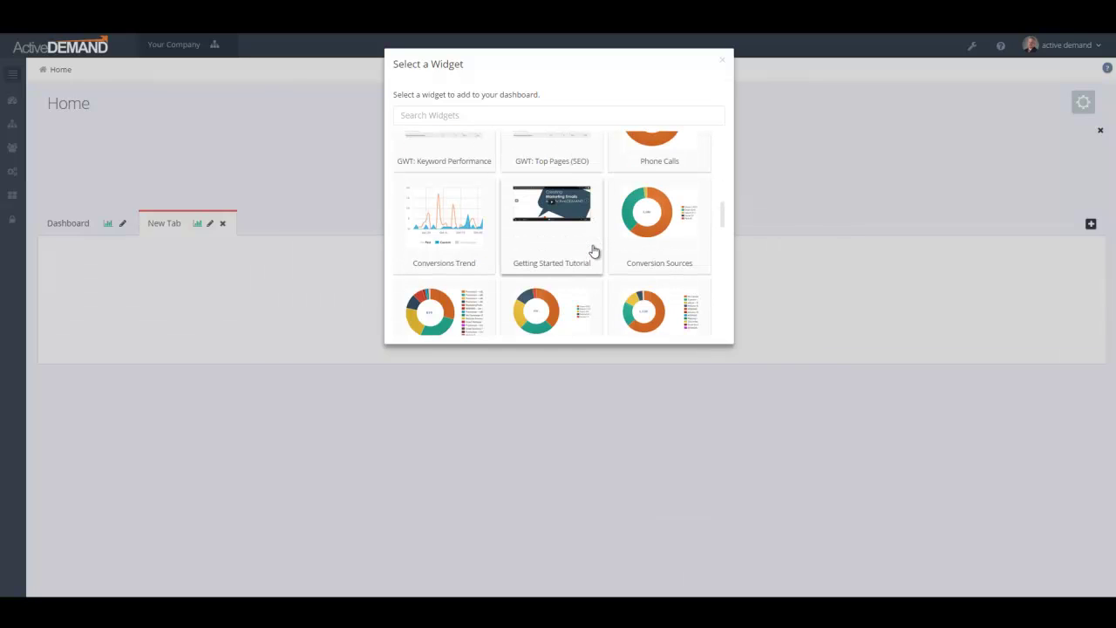
click(540, 313)
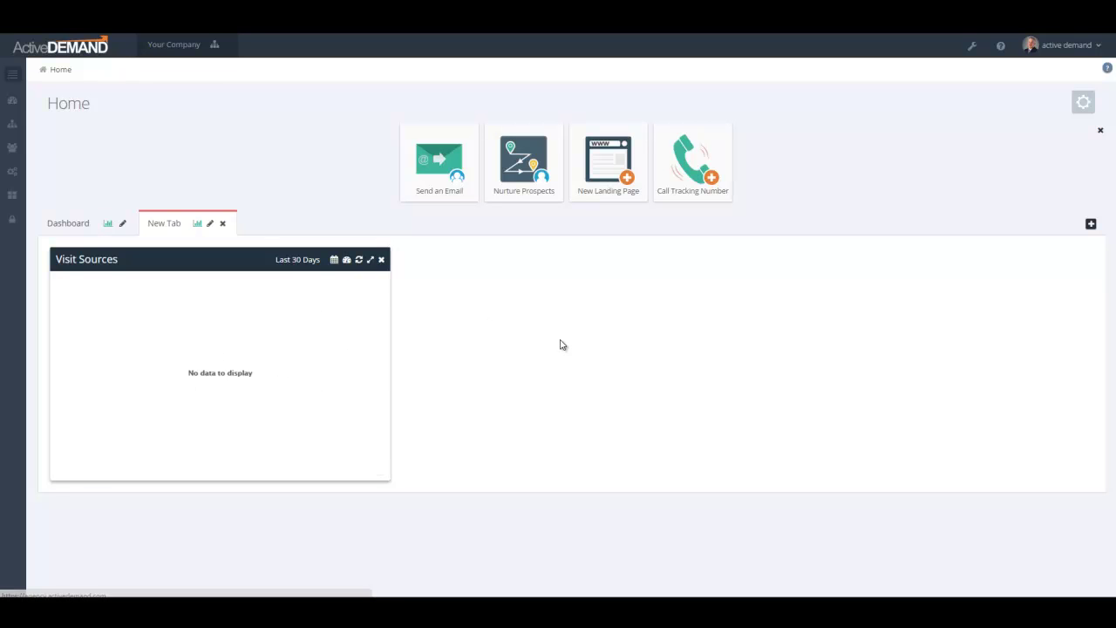
Return to the Dashboard tab and examine the dashboard management options for saving and sharing.
click(66, 224)
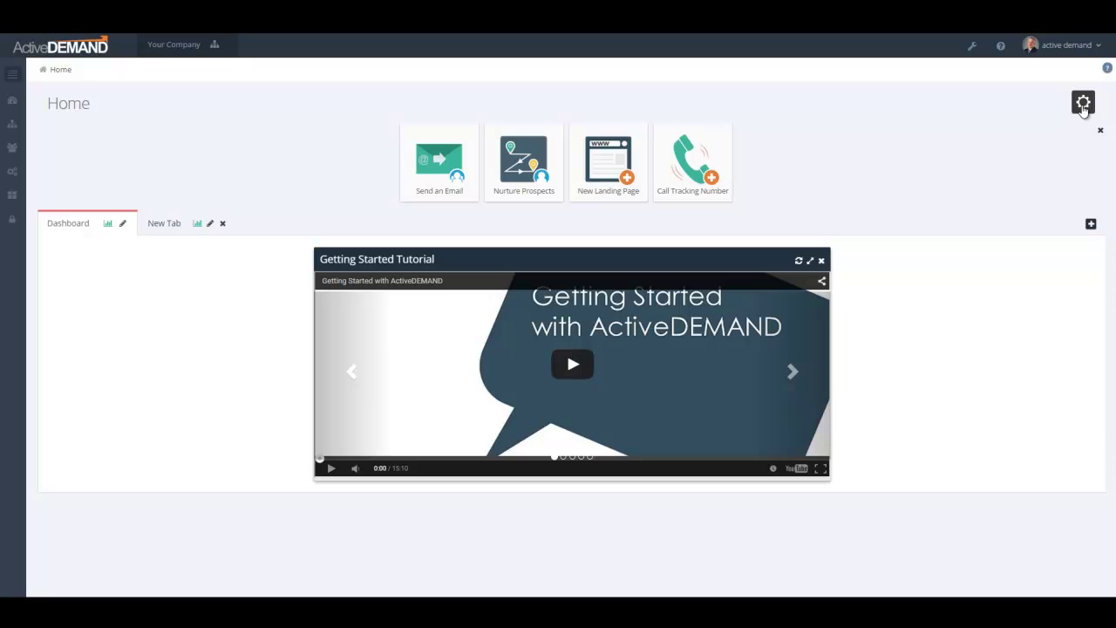
click(1083, 104)
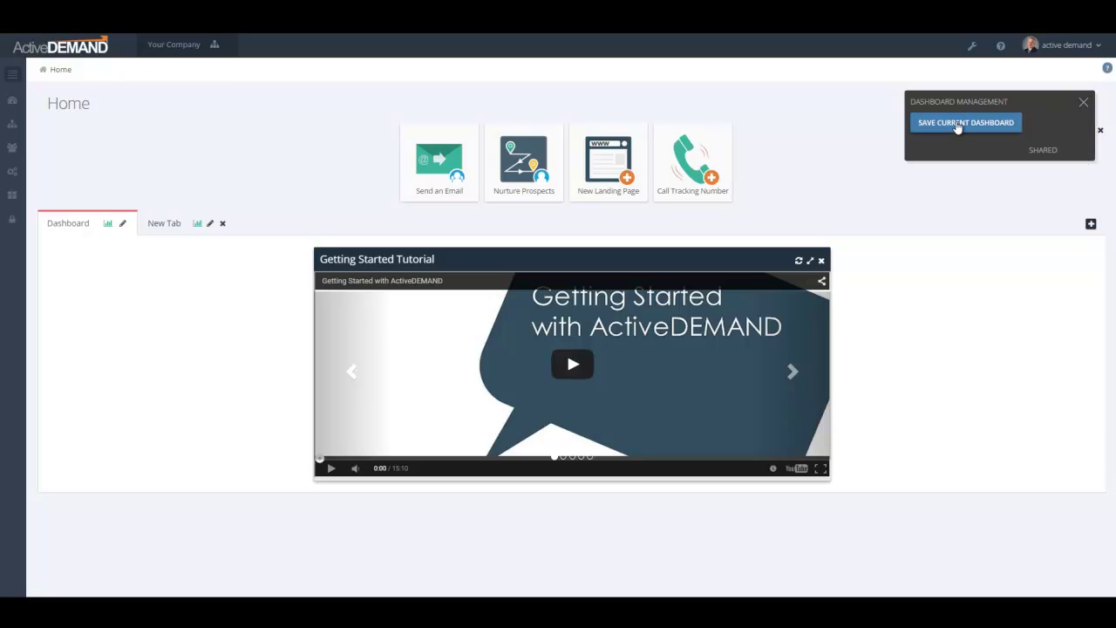
click(1083, 102)
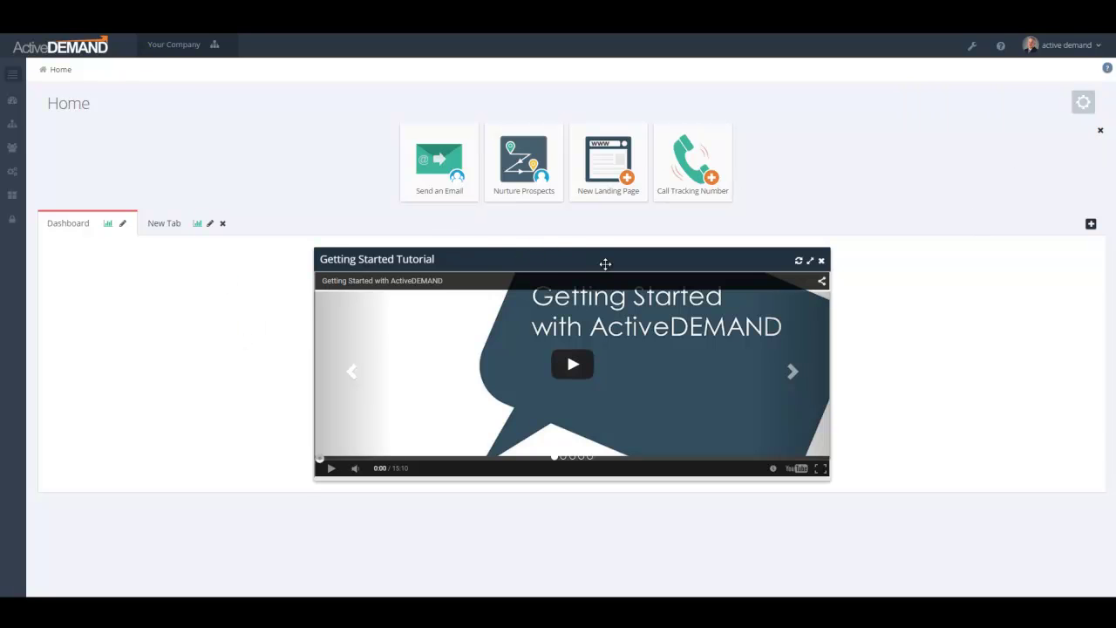
Move the Getting Started Tutorial widget to the left edge of the Dashboard tab and rename New Tab as SEO.
drag(602, 262, 322, 269)
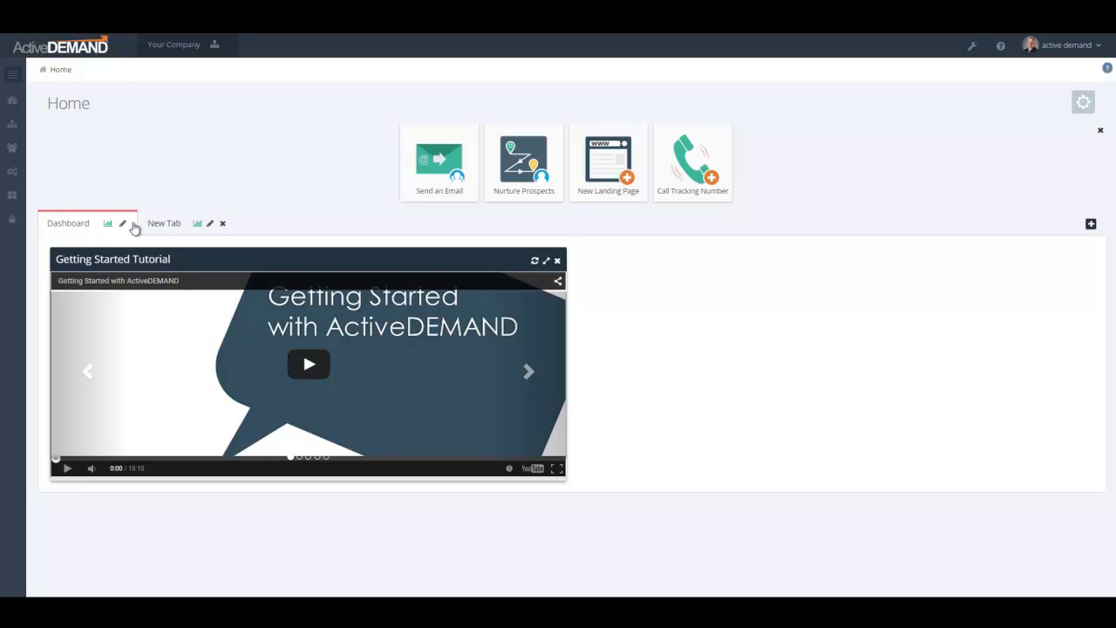
click(164, 225)
click(210, 224)
click(174, 224)
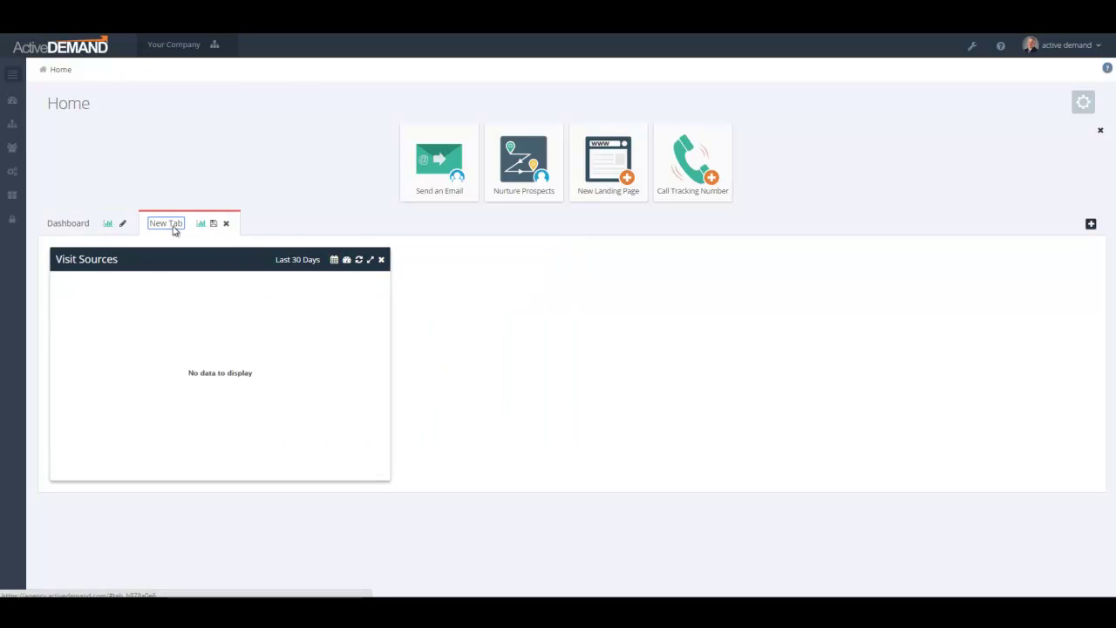
triple_click(173, 226)
text(SEO)
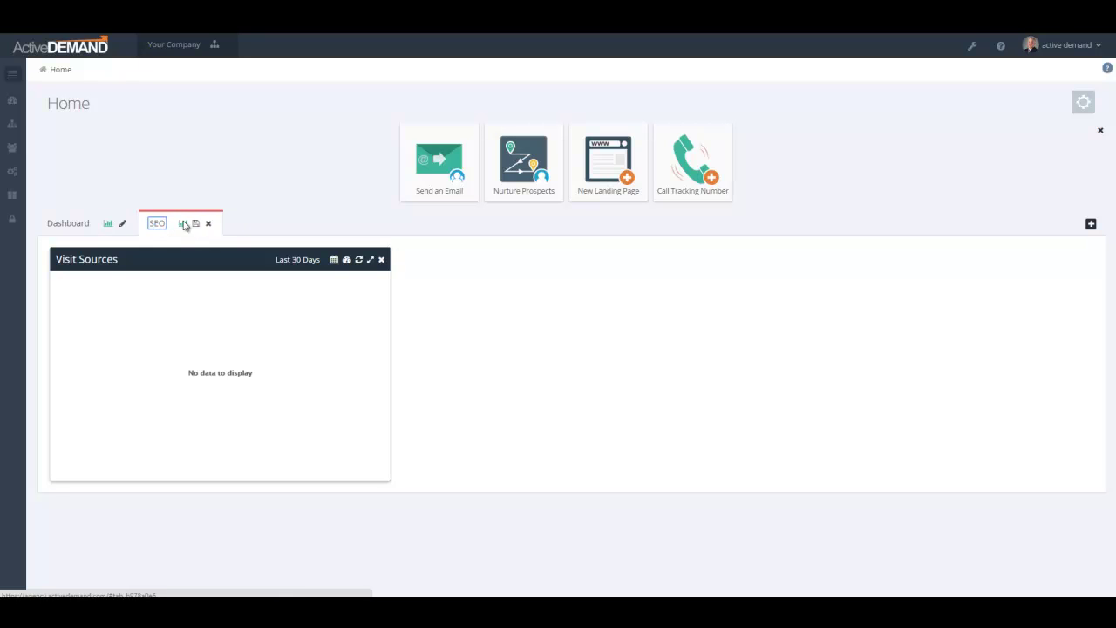
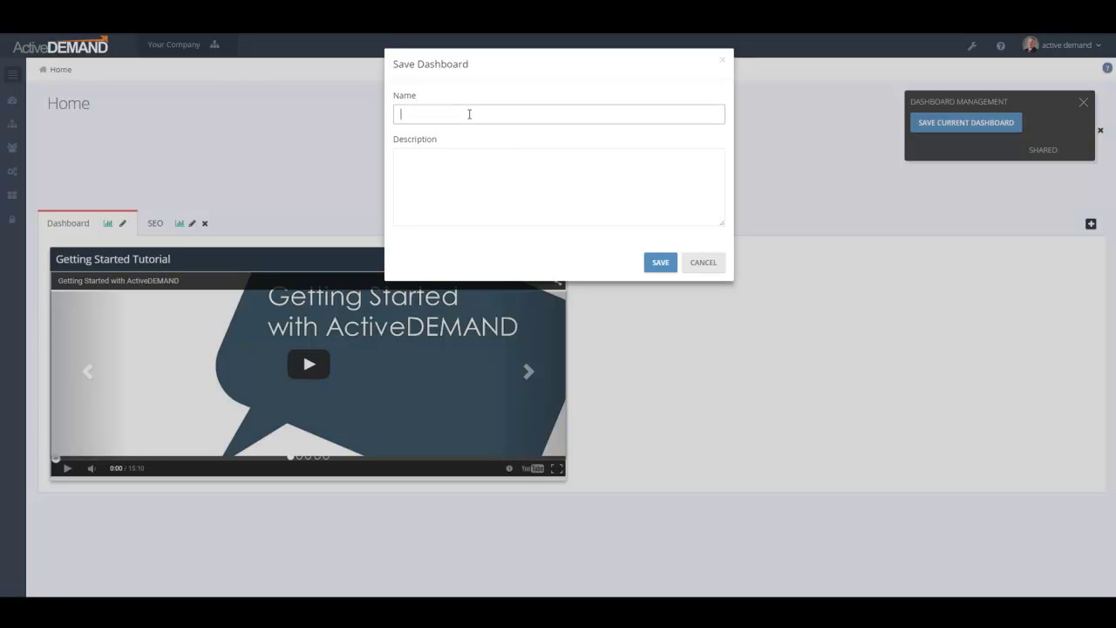
Save the current dashboard configuration under the name My Test.
text(My Test)
click(661, 263)
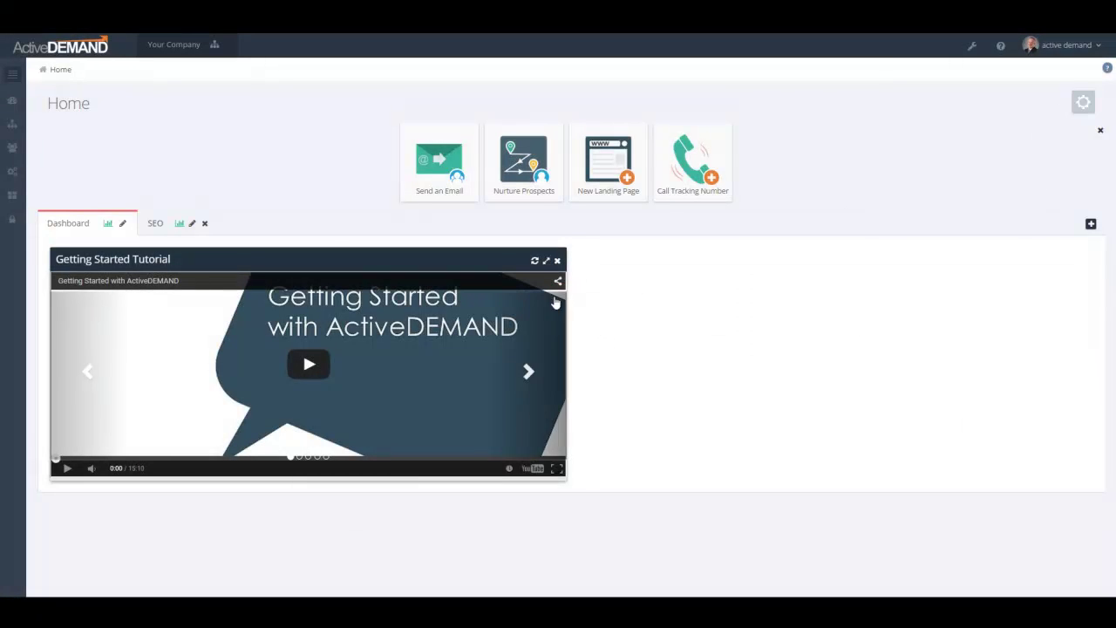
Remove the Getting Started Tutorial widget and delete the SEO tab from the dashboard.
click(557, 260)
click(205, 224)
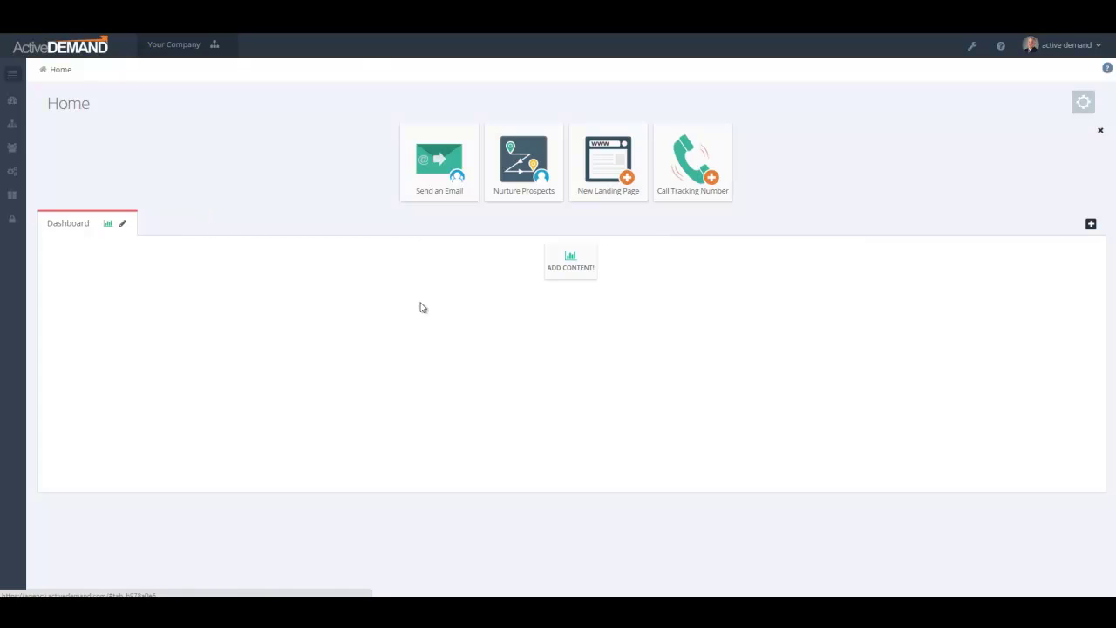
Load the saved My Test dashboard, overwriting the current dashboard.
click(1083, 102)
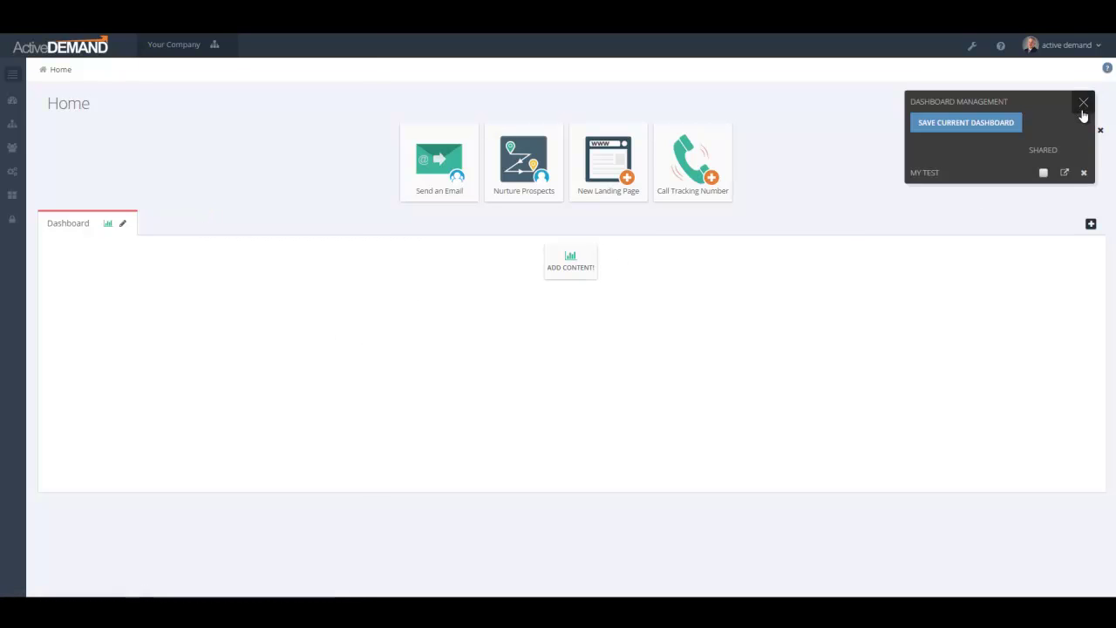
click(1065, 172)
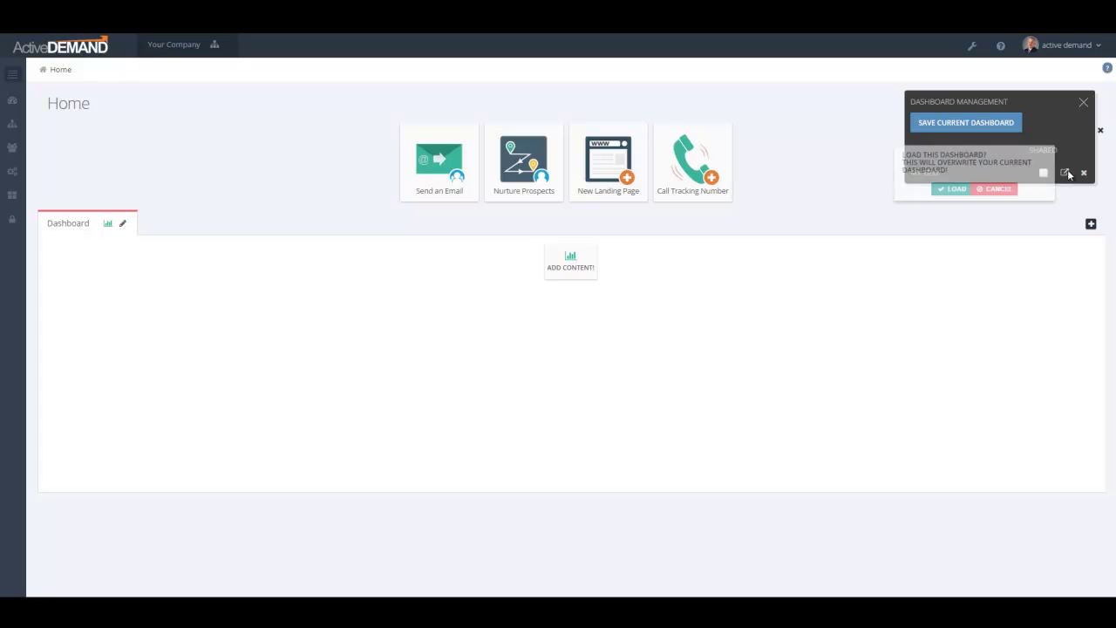
click(952, 188)
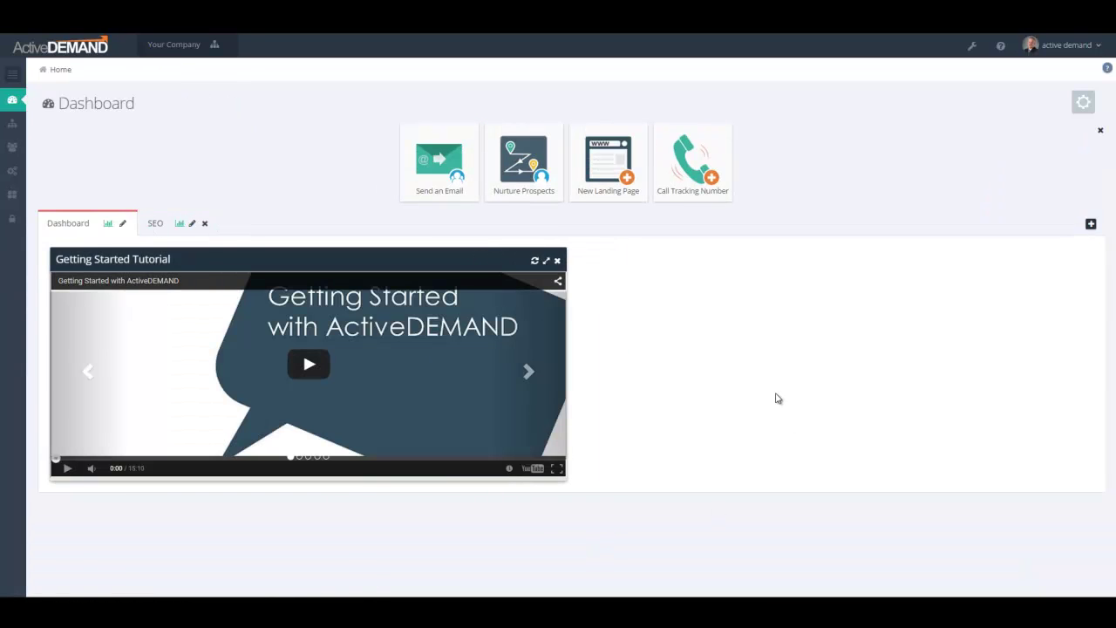
Share the saved My Test dashboard and move the Getting Started Tutorial widget to the middle of the Dashboard tab.
click(1086, 103)
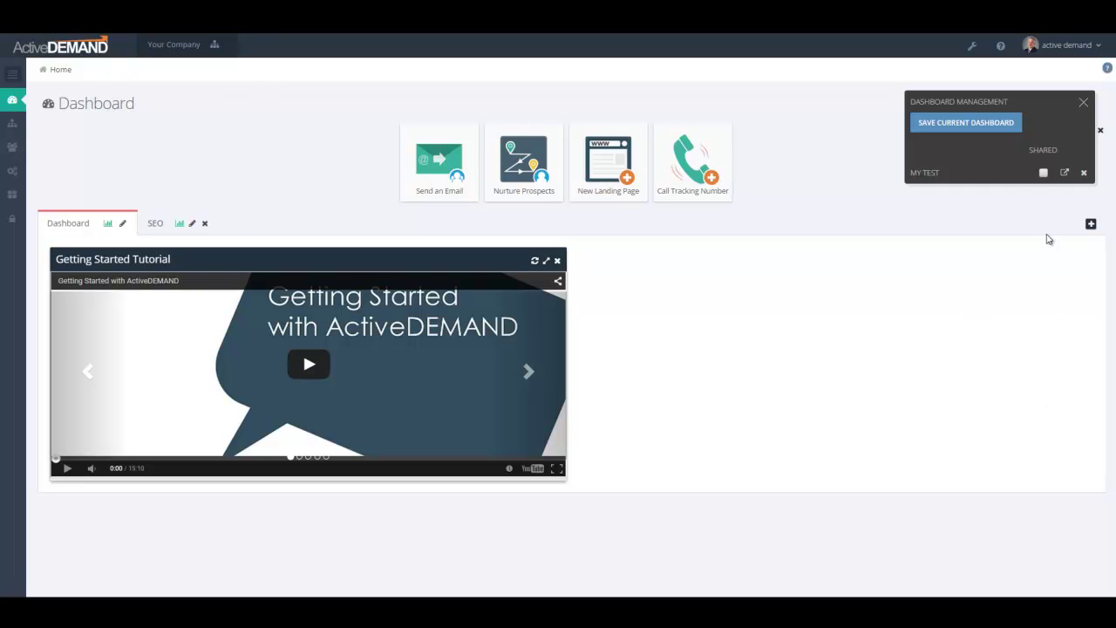
click(1043, 172)
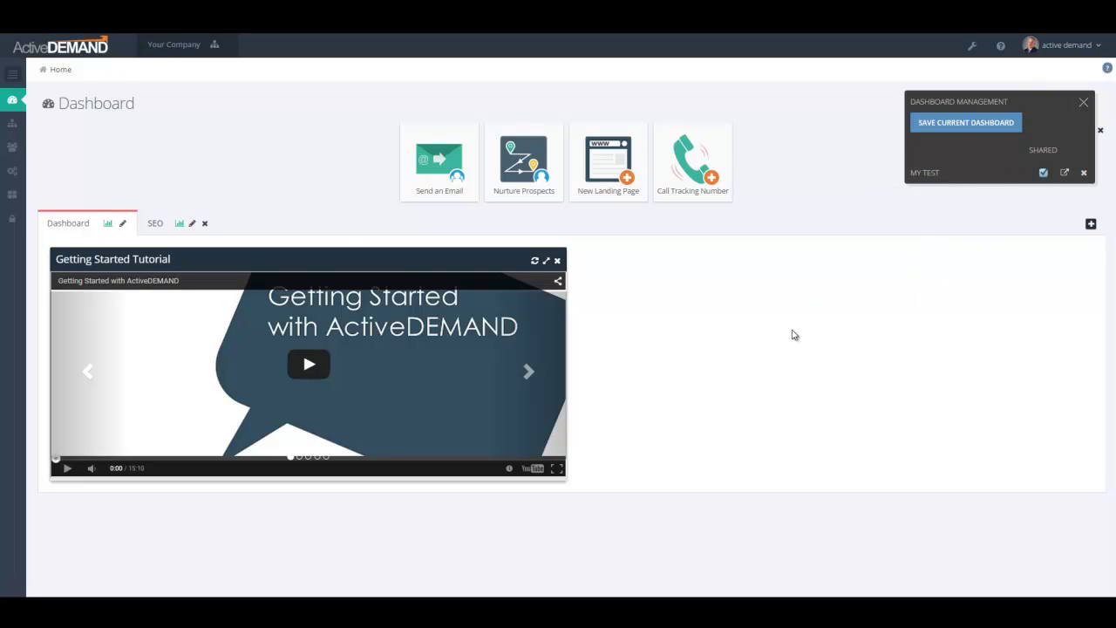
click(1083, 105)
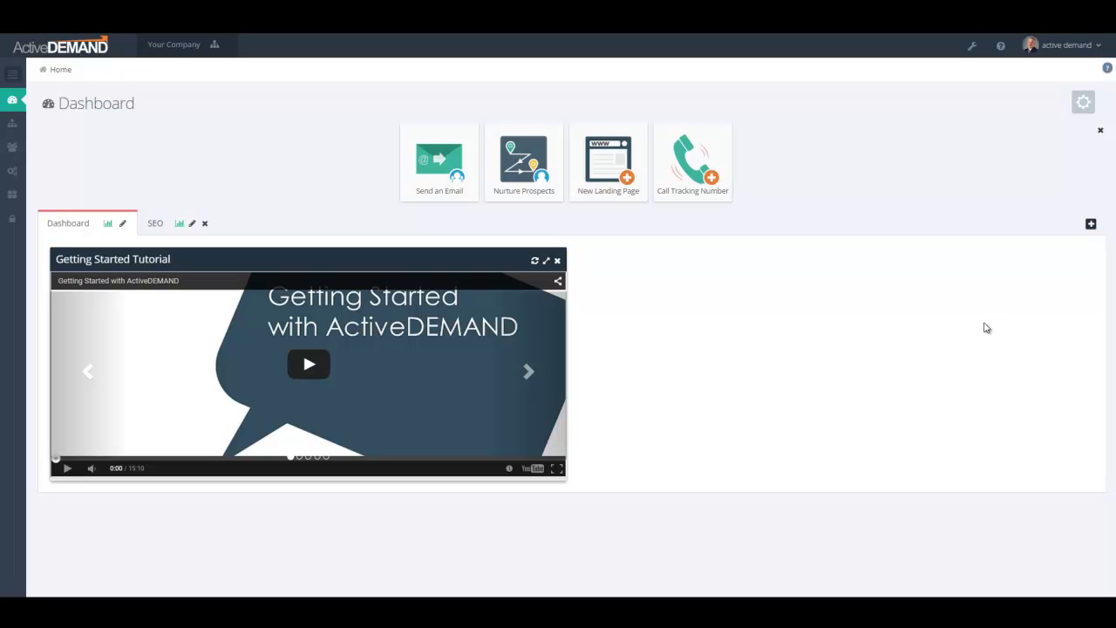
drag(277, 258, 551, 268)
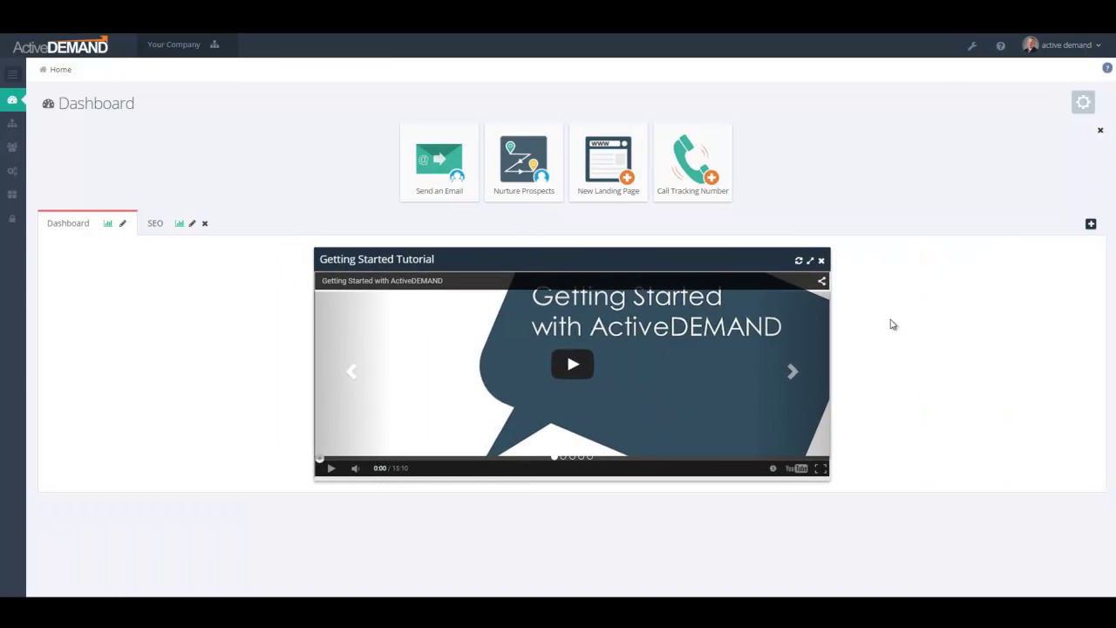
Check the list of saved dashboards and their sharing in Your Company and in the Vendor Windows account.
click(1084, 102)
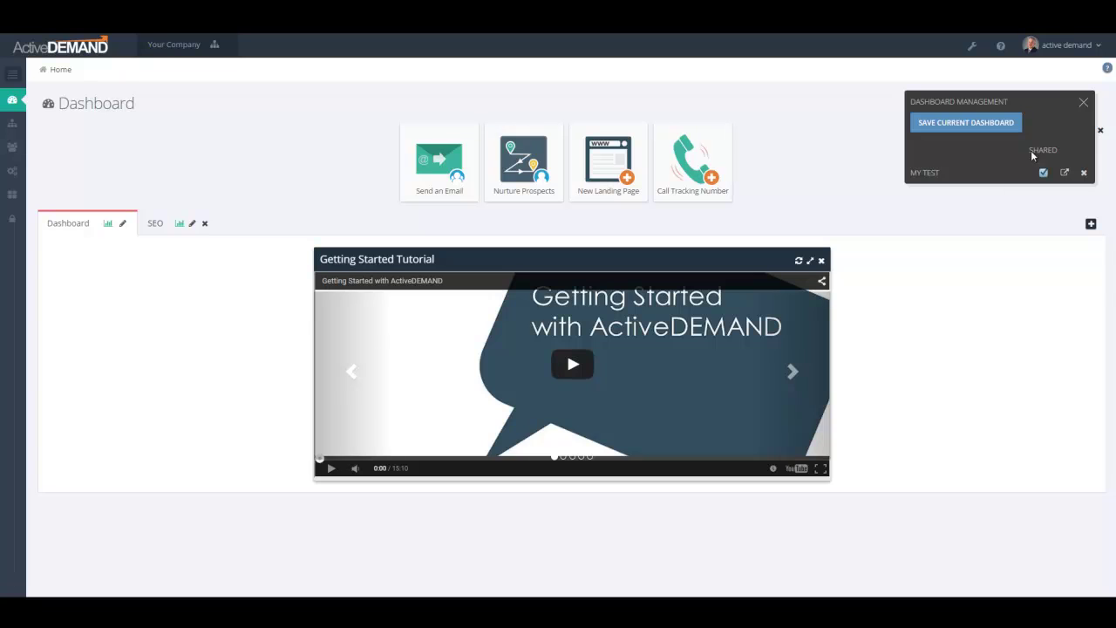
click(1083, 102)
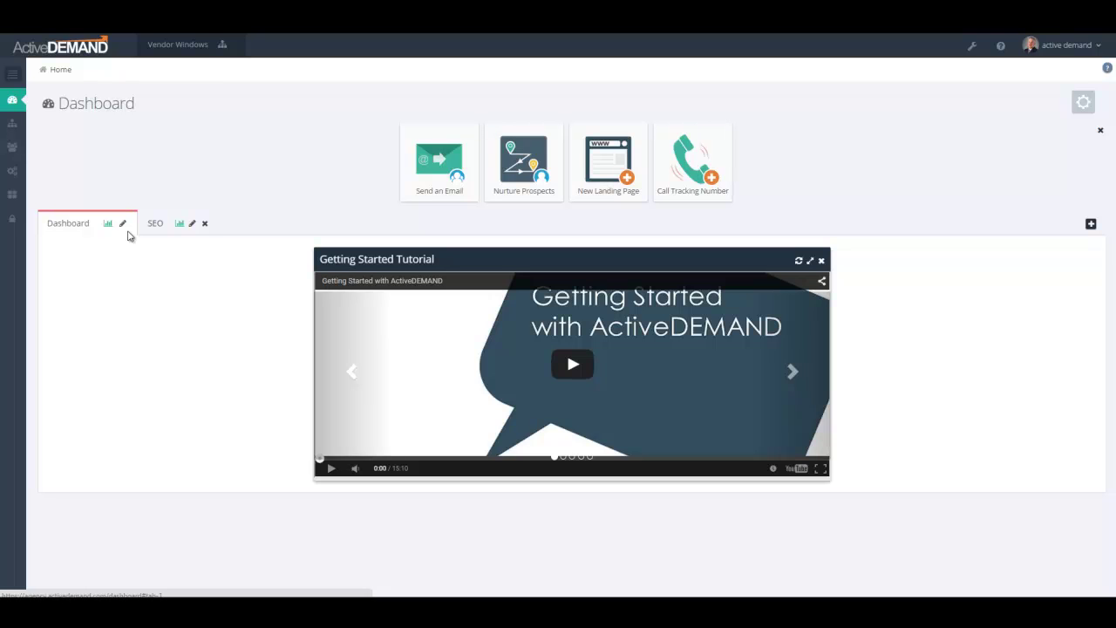
click(1084, 102)
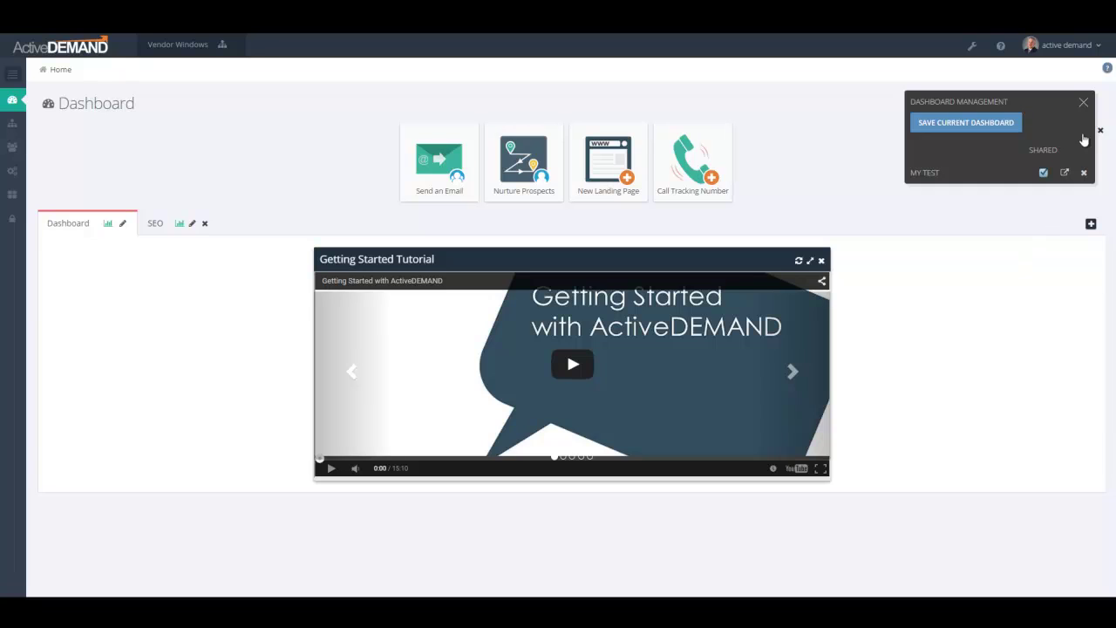
click(1083, 102)
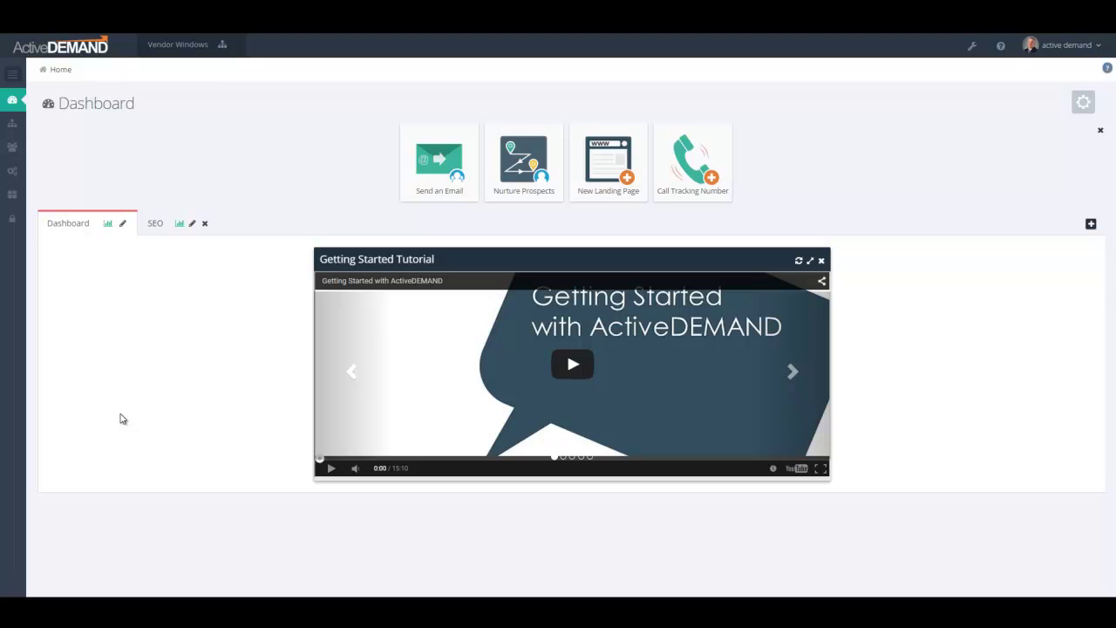
Assign the My Test dashboard to the first listed employee of the Vendor Windows account and save the contact.
click(225, 44)
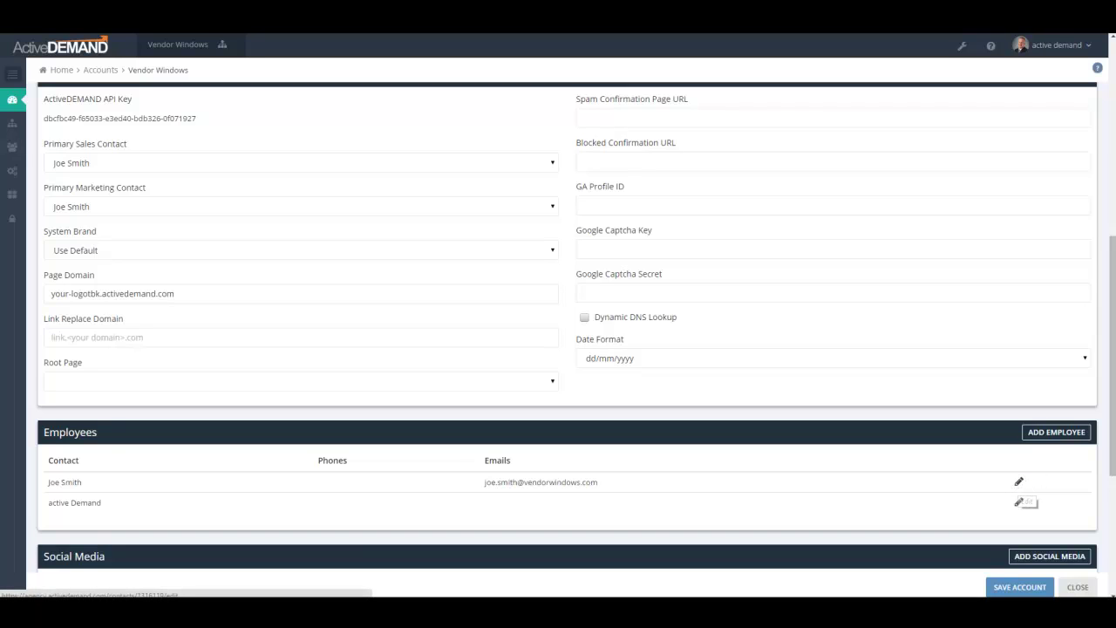
click(1019, 484)
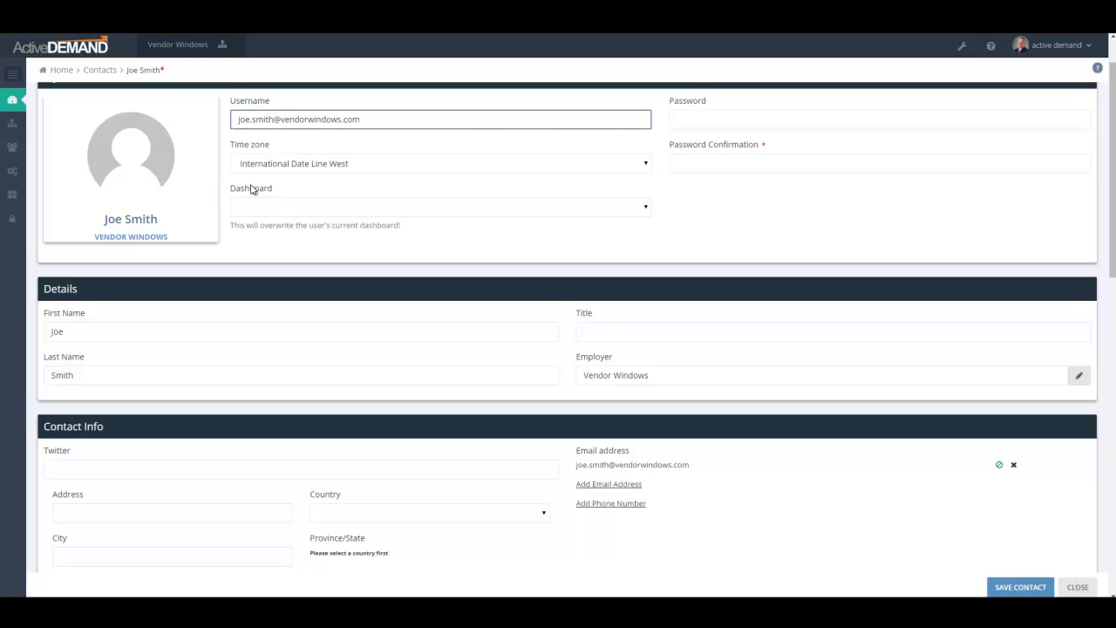
click(643, 209)
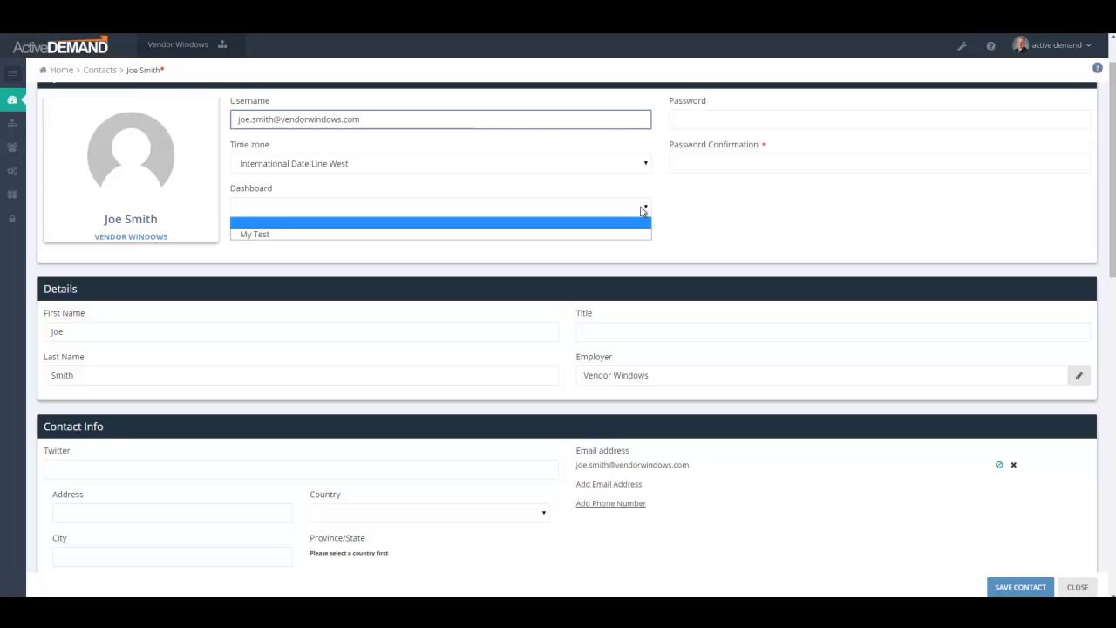
click(251, 235)
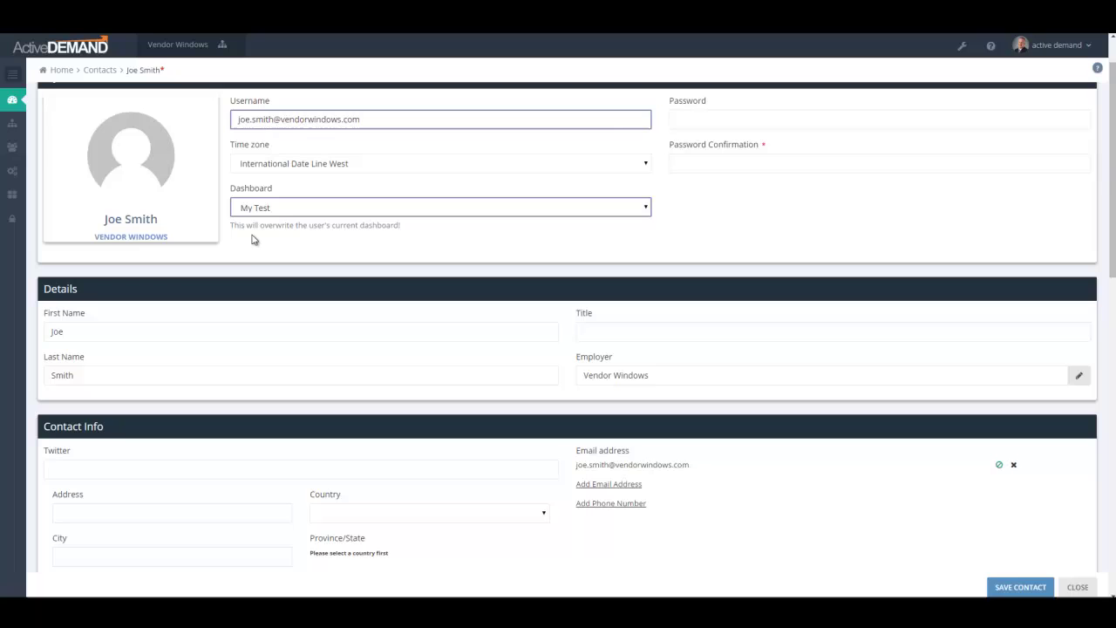
click(1005, 588)
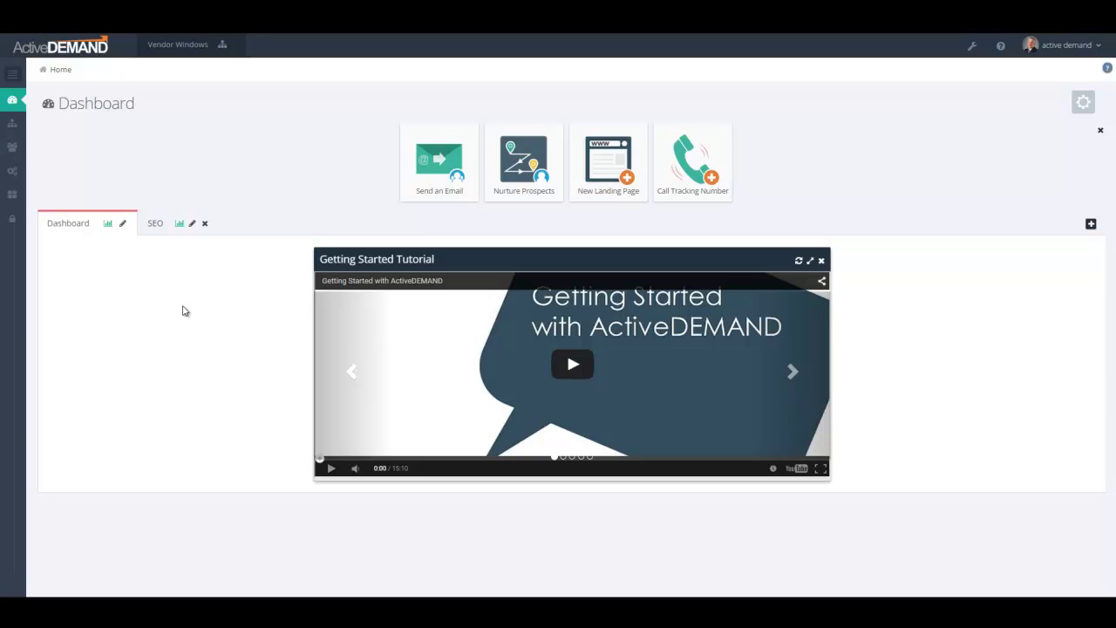
Switch from Vendor Windows to Agency Account and on to the All Accounts dashboard.
click(178, 44)
click(158, 121)
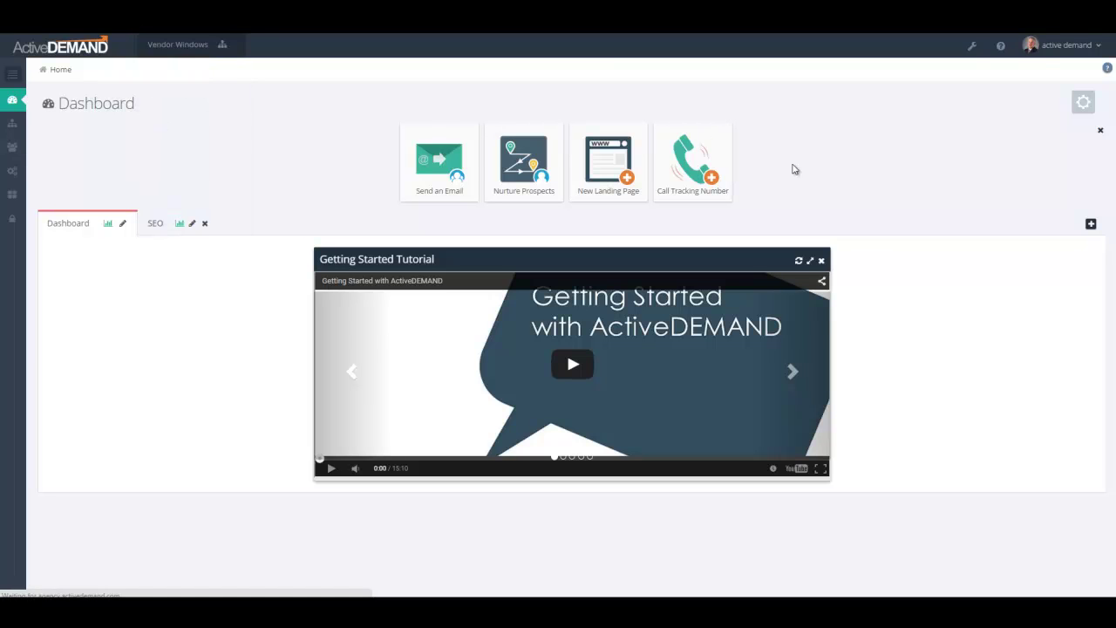
click(1055, 45)
click(938, 175)
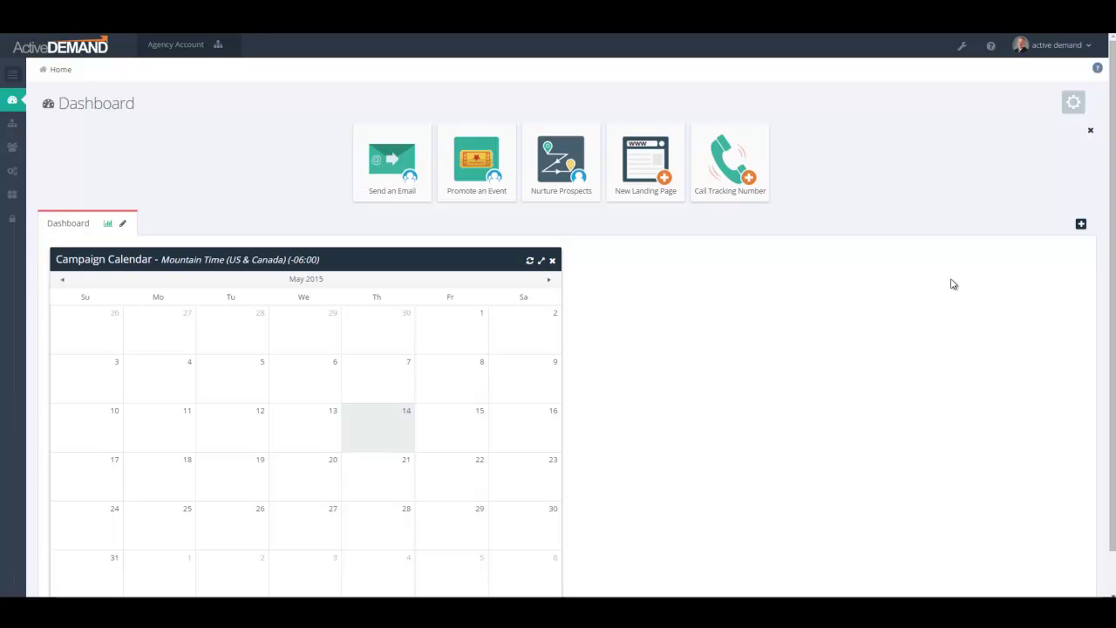
click(186, 43)
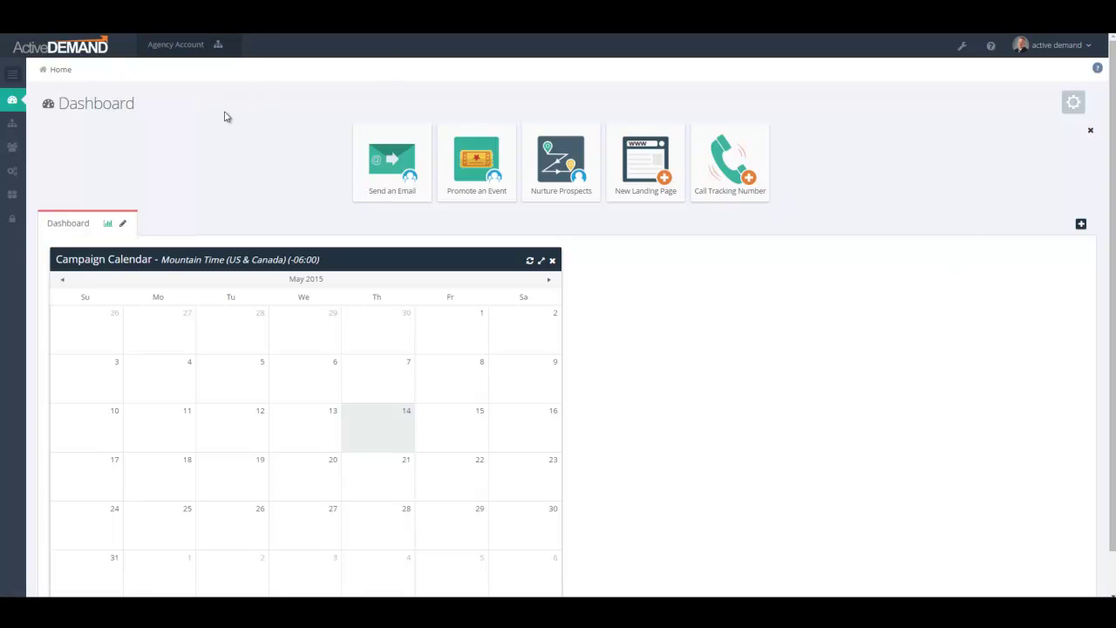
mouse_move(190, 57)
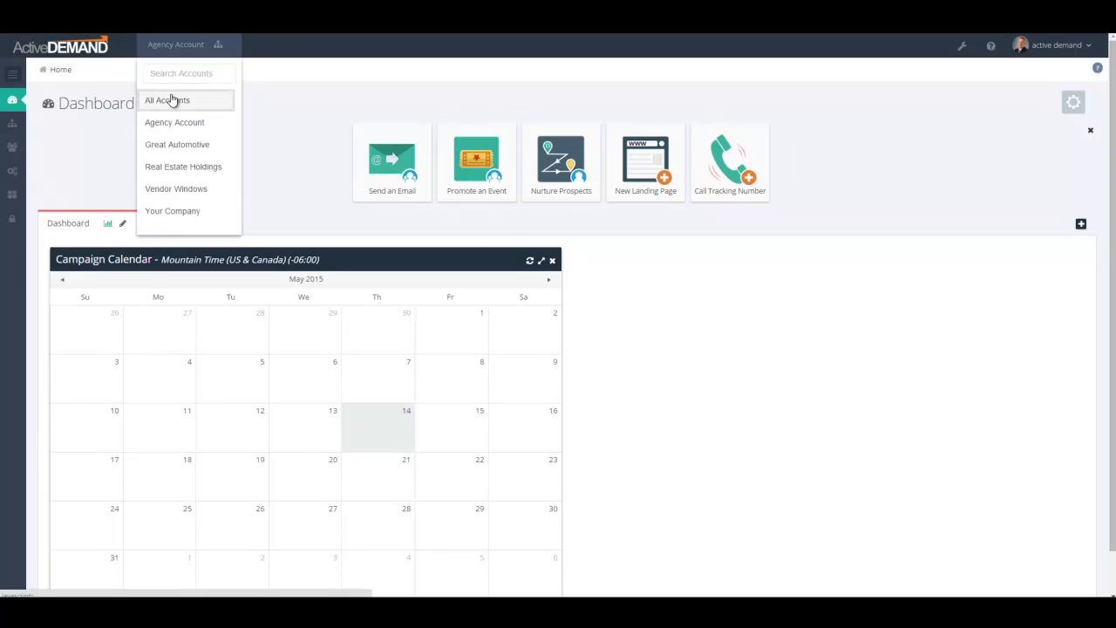
click(172, 100)
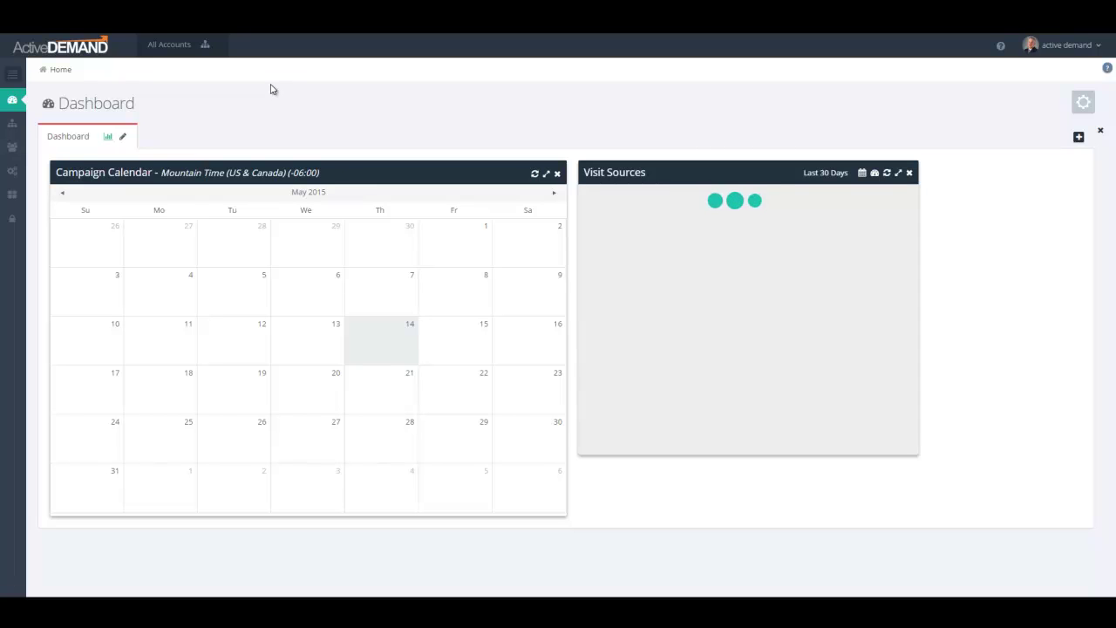
Save the current All Accounts dashboard under the name Global Share.
click(1083, 102)
click(968, 122)
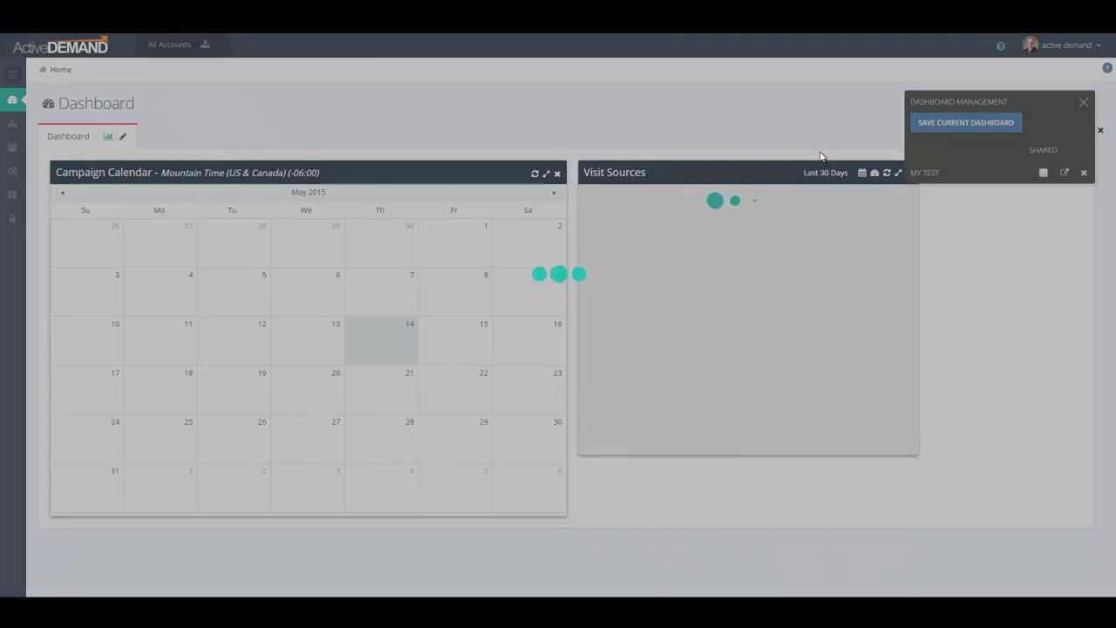
click(453, 118)
text(Global SHare)
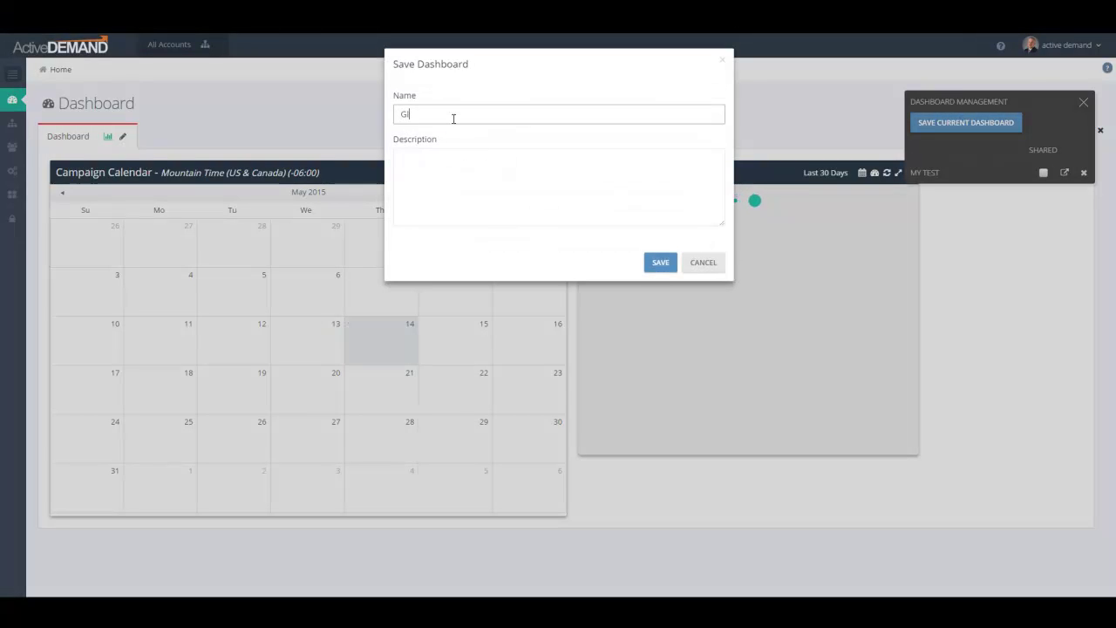
key(BackSpace)
key(BackSpace)
key(BackSpace)
key(BackSpace)
text(hare)
click(660, 261)
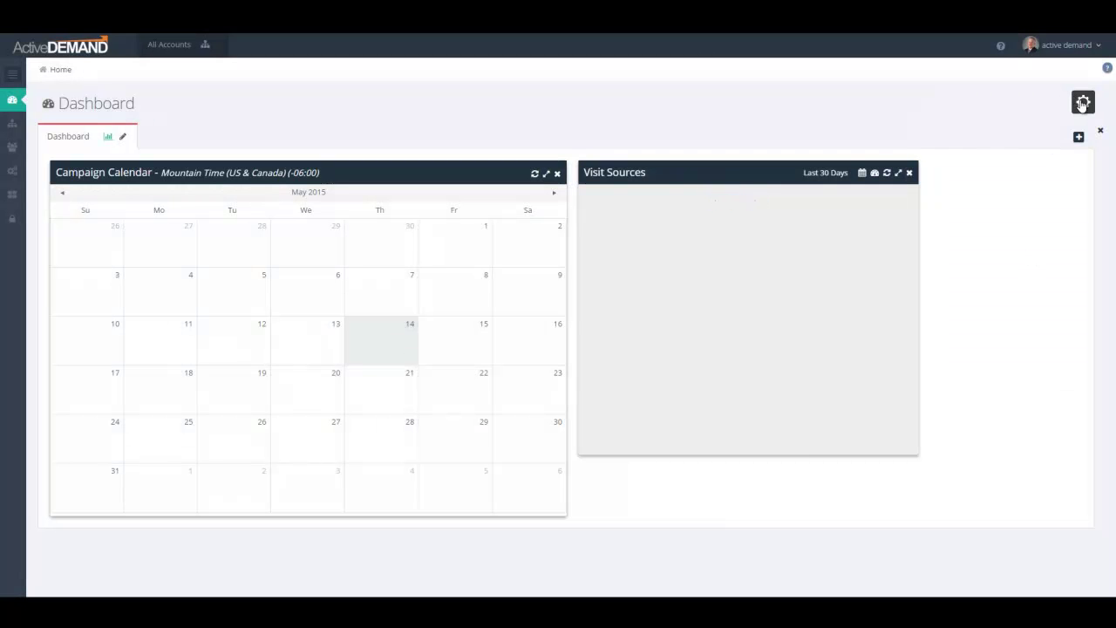
Share the saved Global Share dashboard with all accounts.
click(1082, 103)
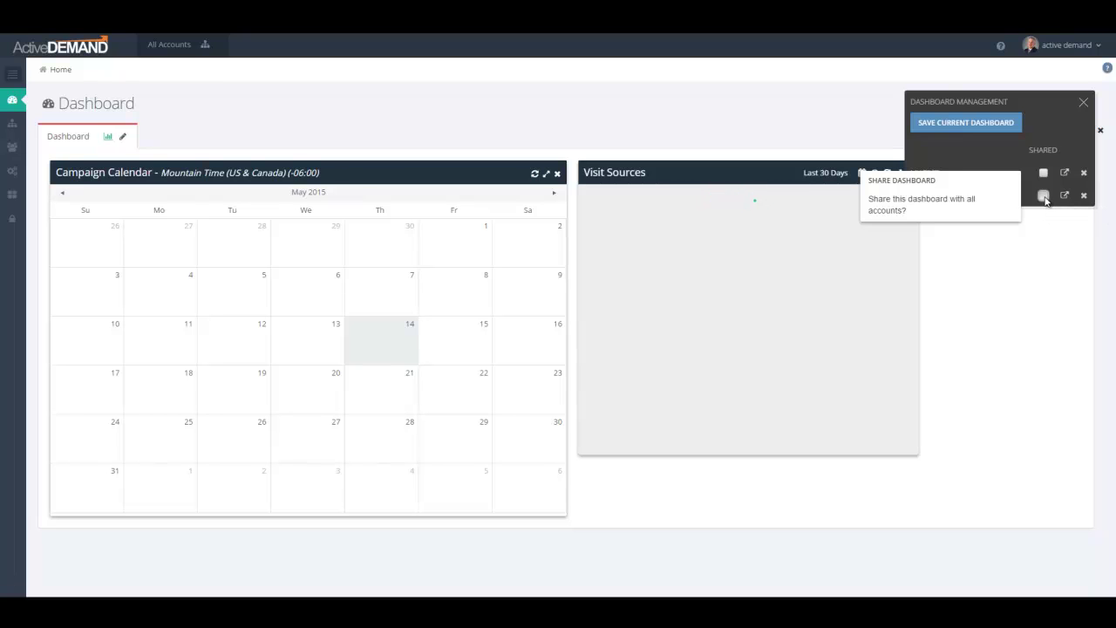
click(1044, 196)
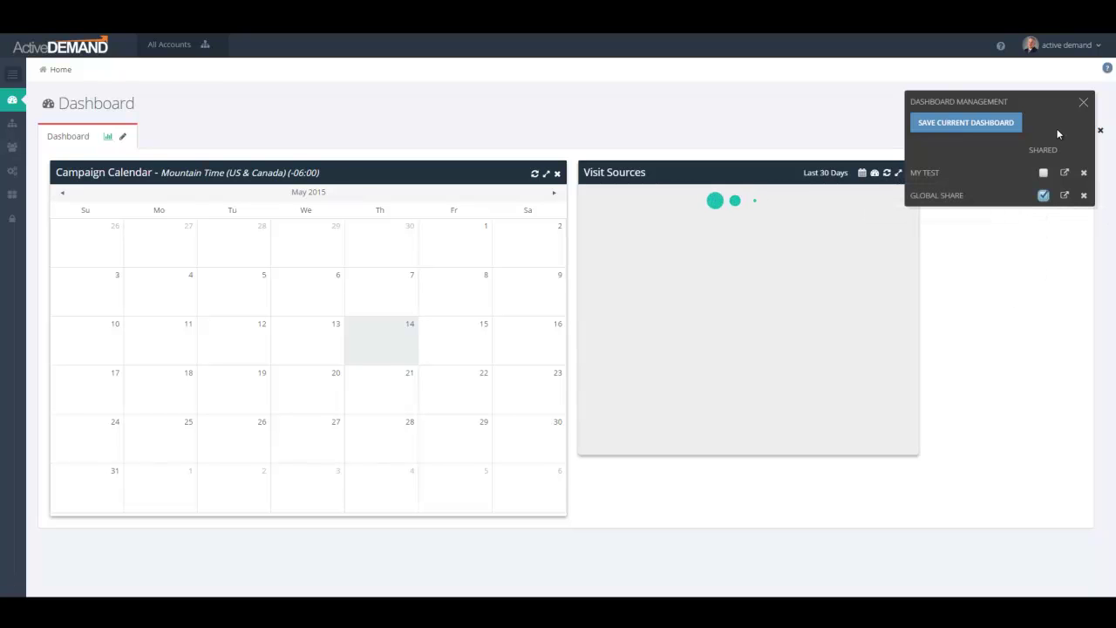
click(1083, 102)
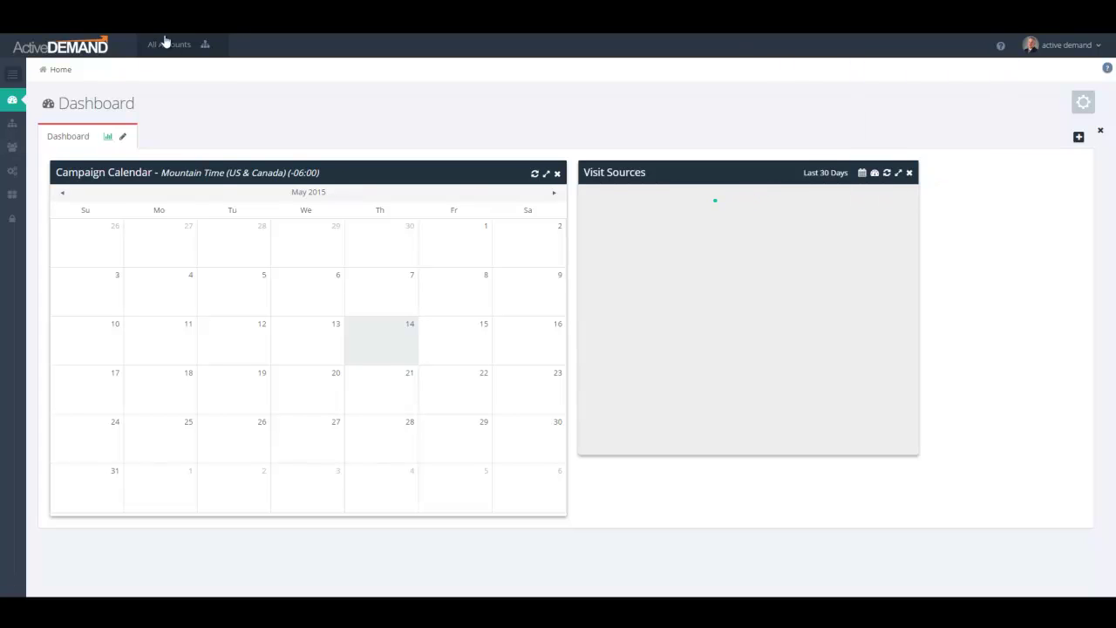
Switch to the Your Company account and check which saved dashboards are shared there.
mouse_move(167, 48)
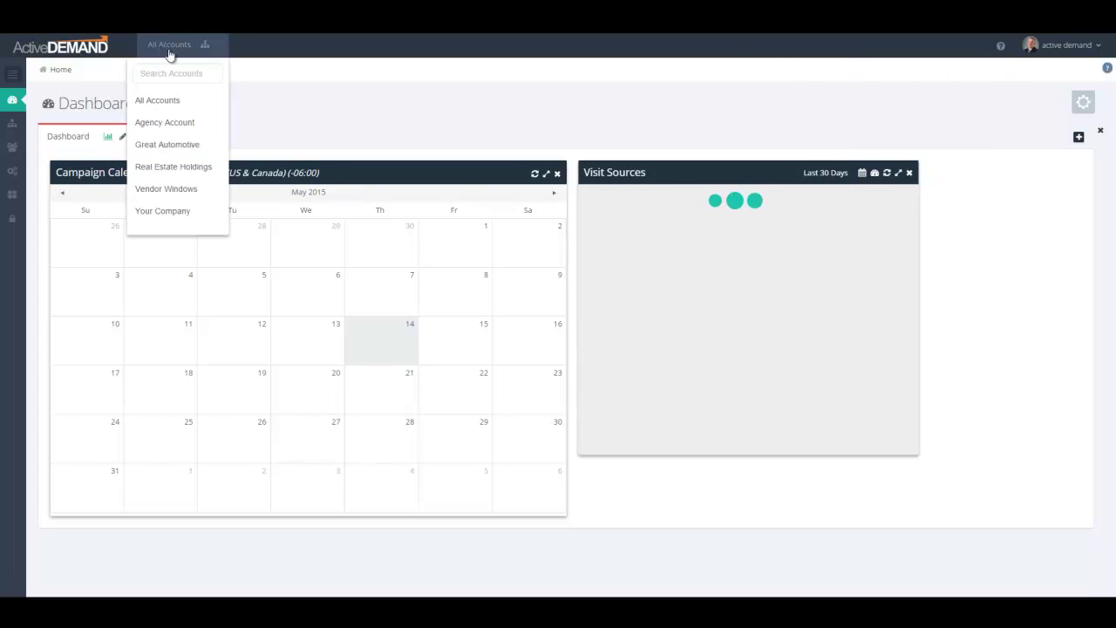
click(172, 152)
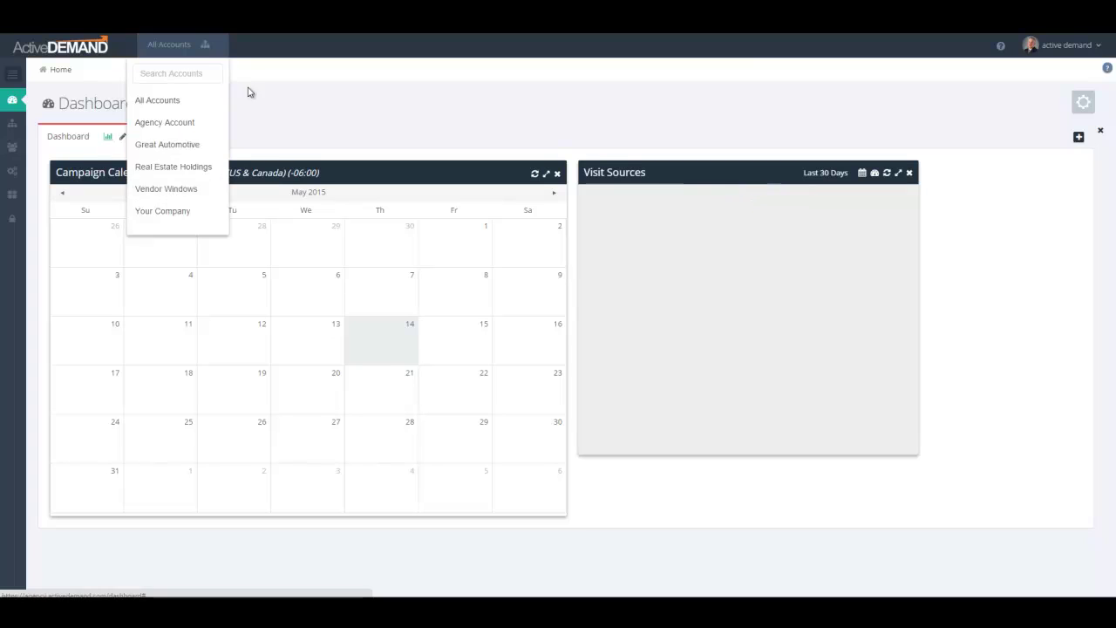
mouse_move(168, 44)
click(144, 209)
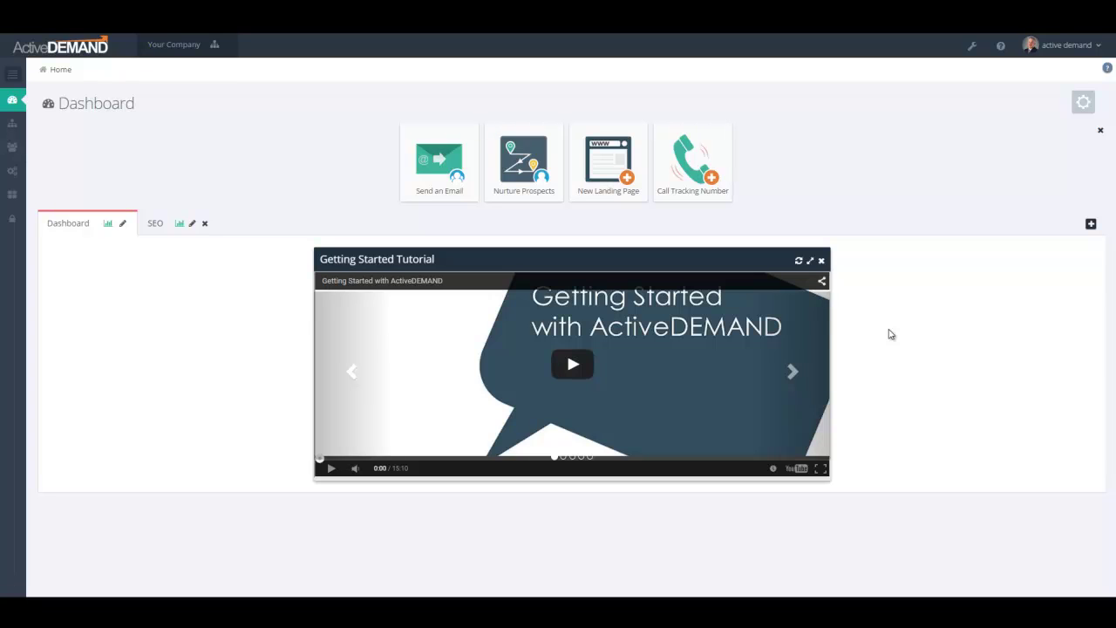
click(1085, 102)
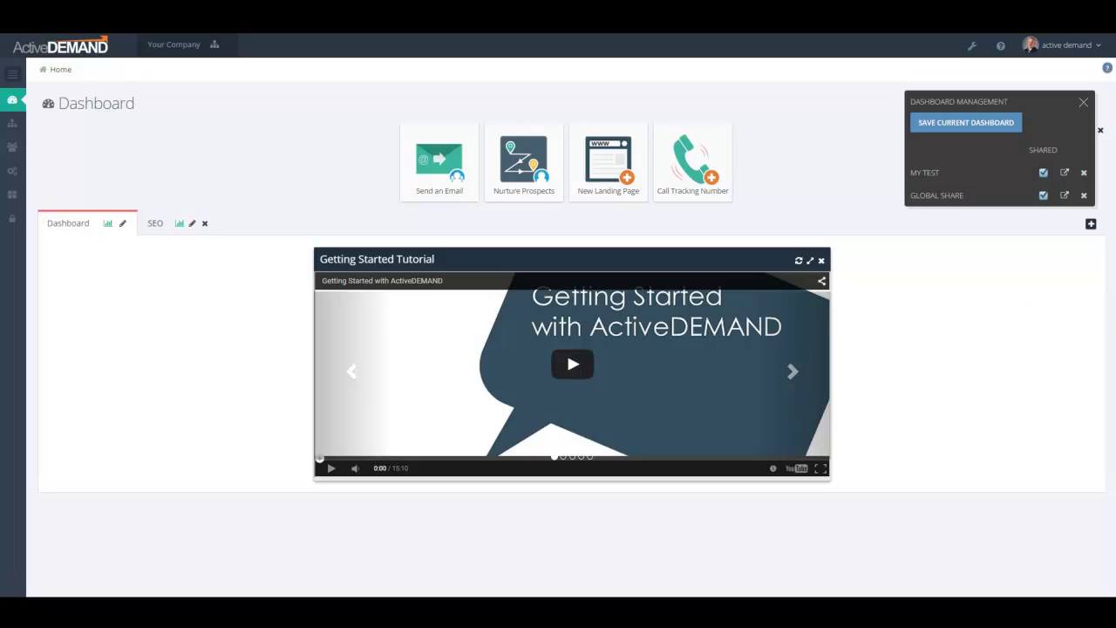
click(1083, 102)
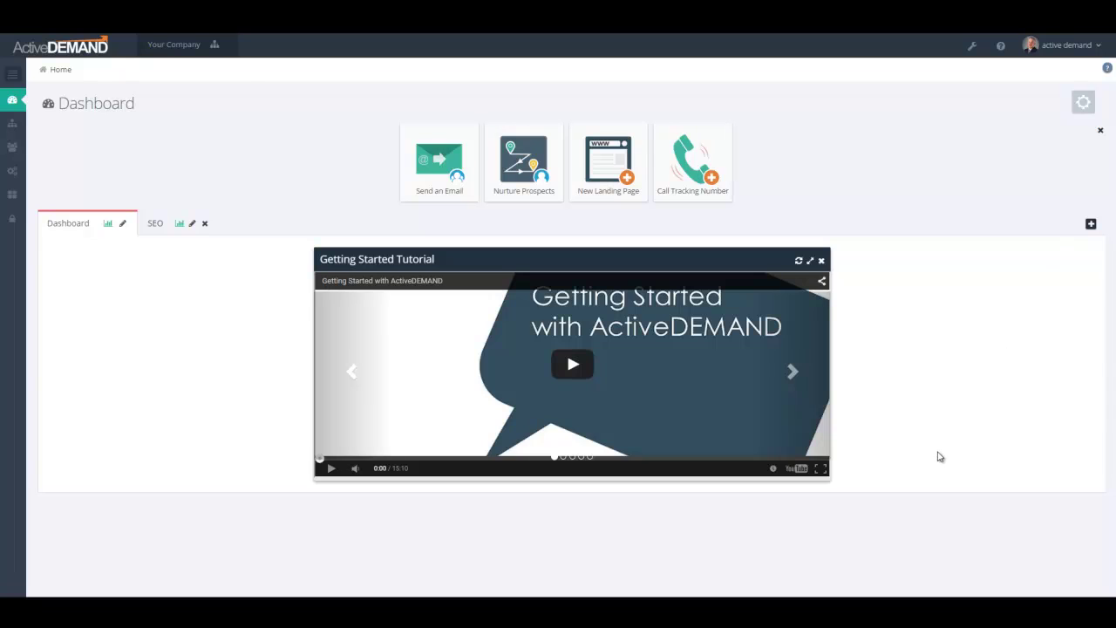